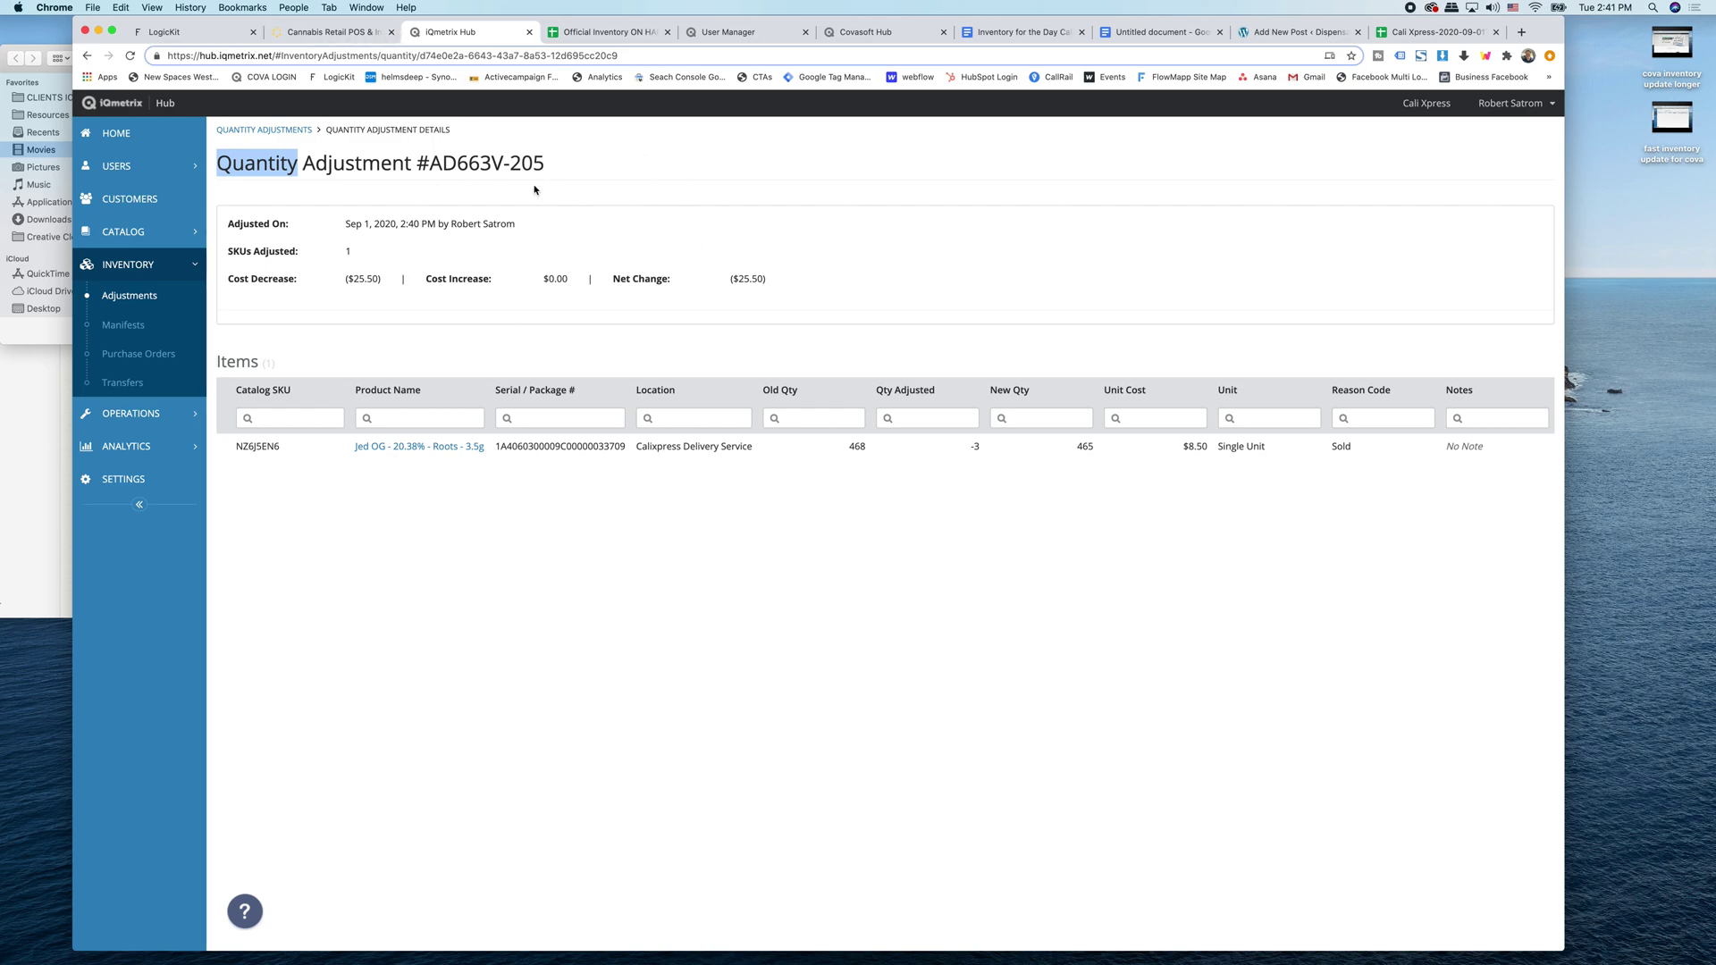
Leave the quantity adjustment details for the Inventory Transfers page
click(844, 689)
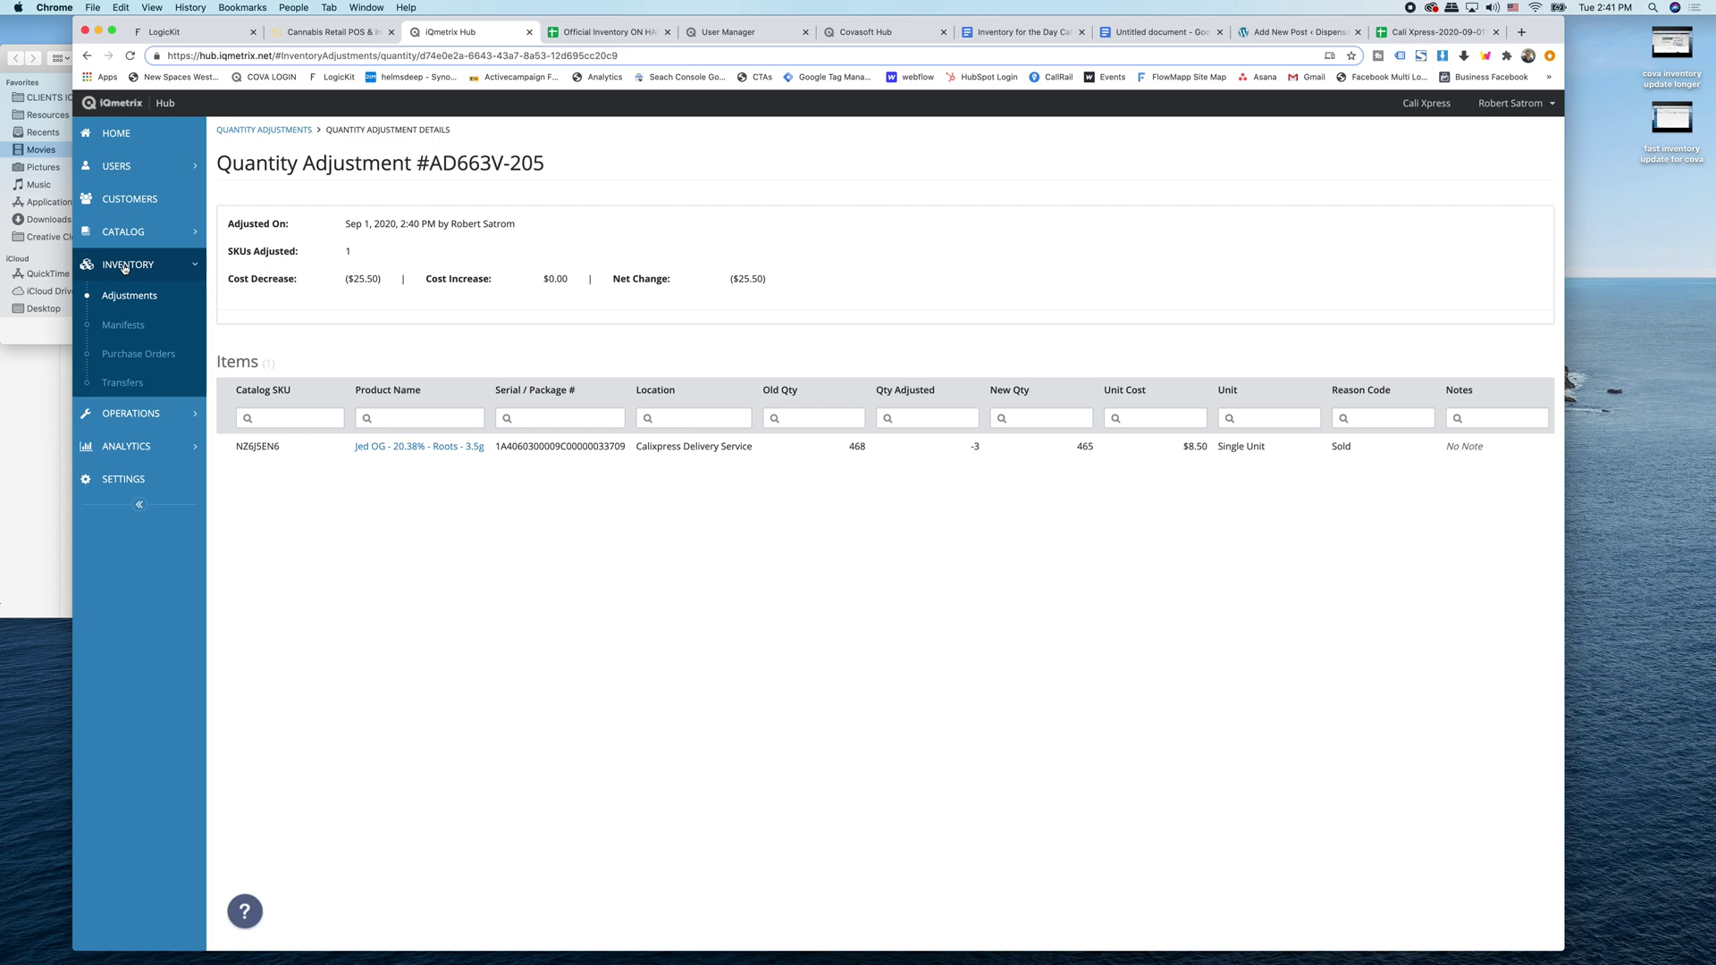
click(122, 381)
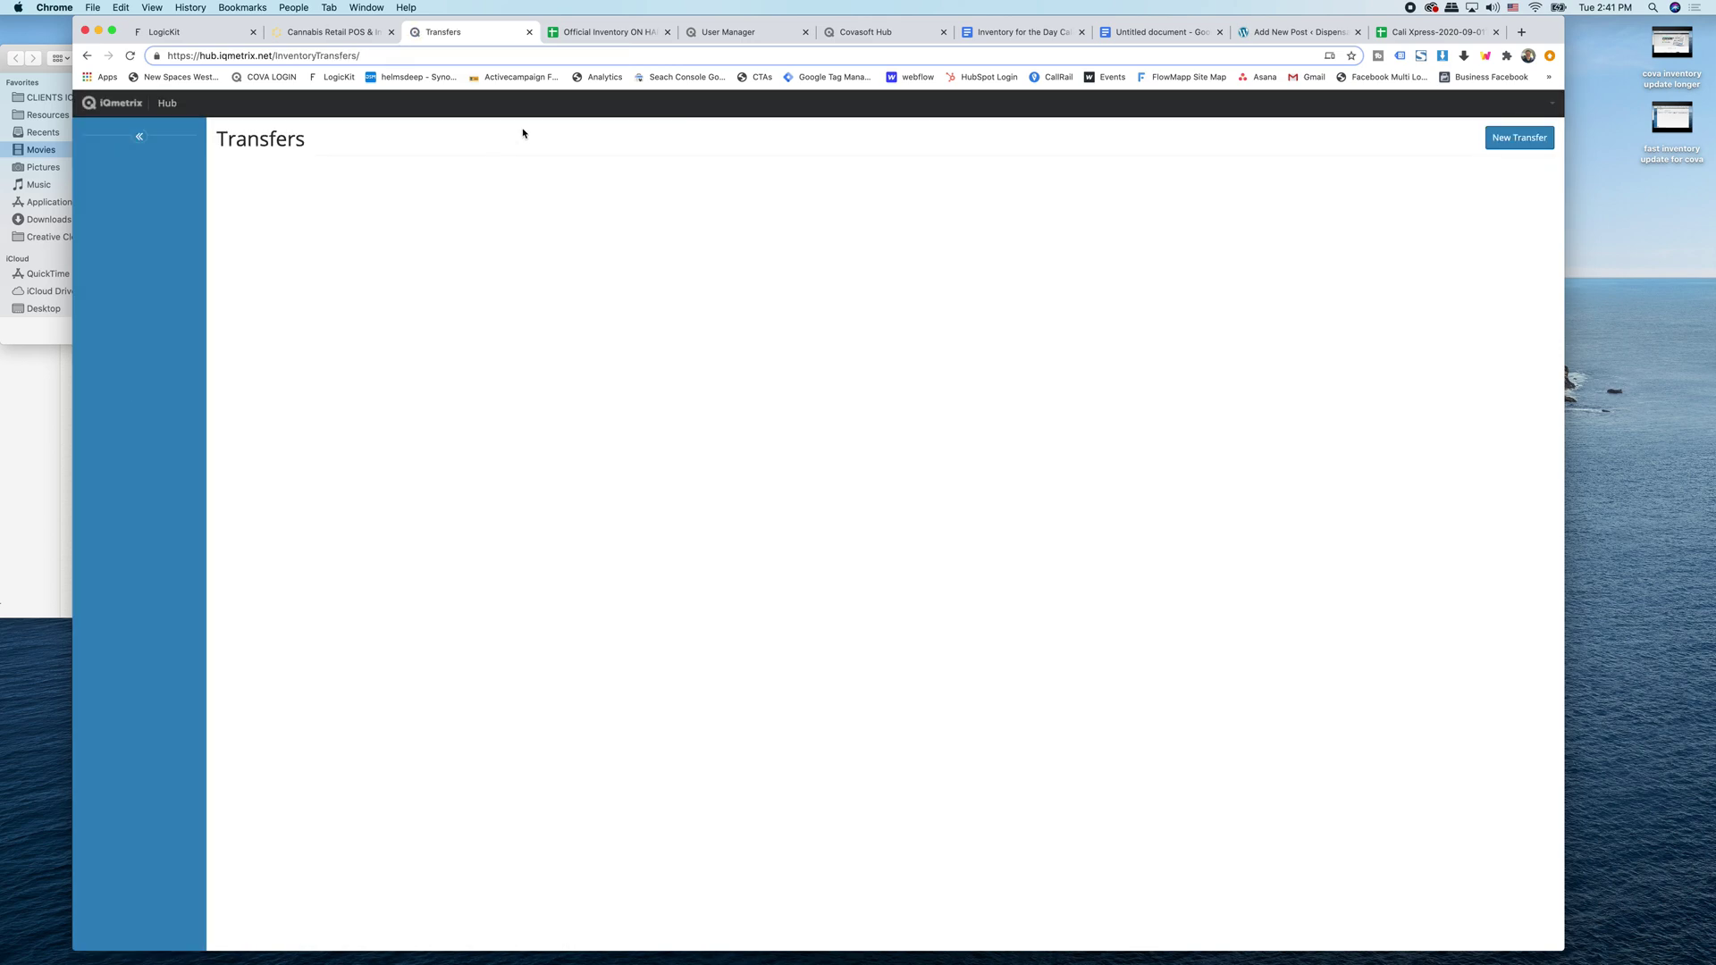
click(604, 31)
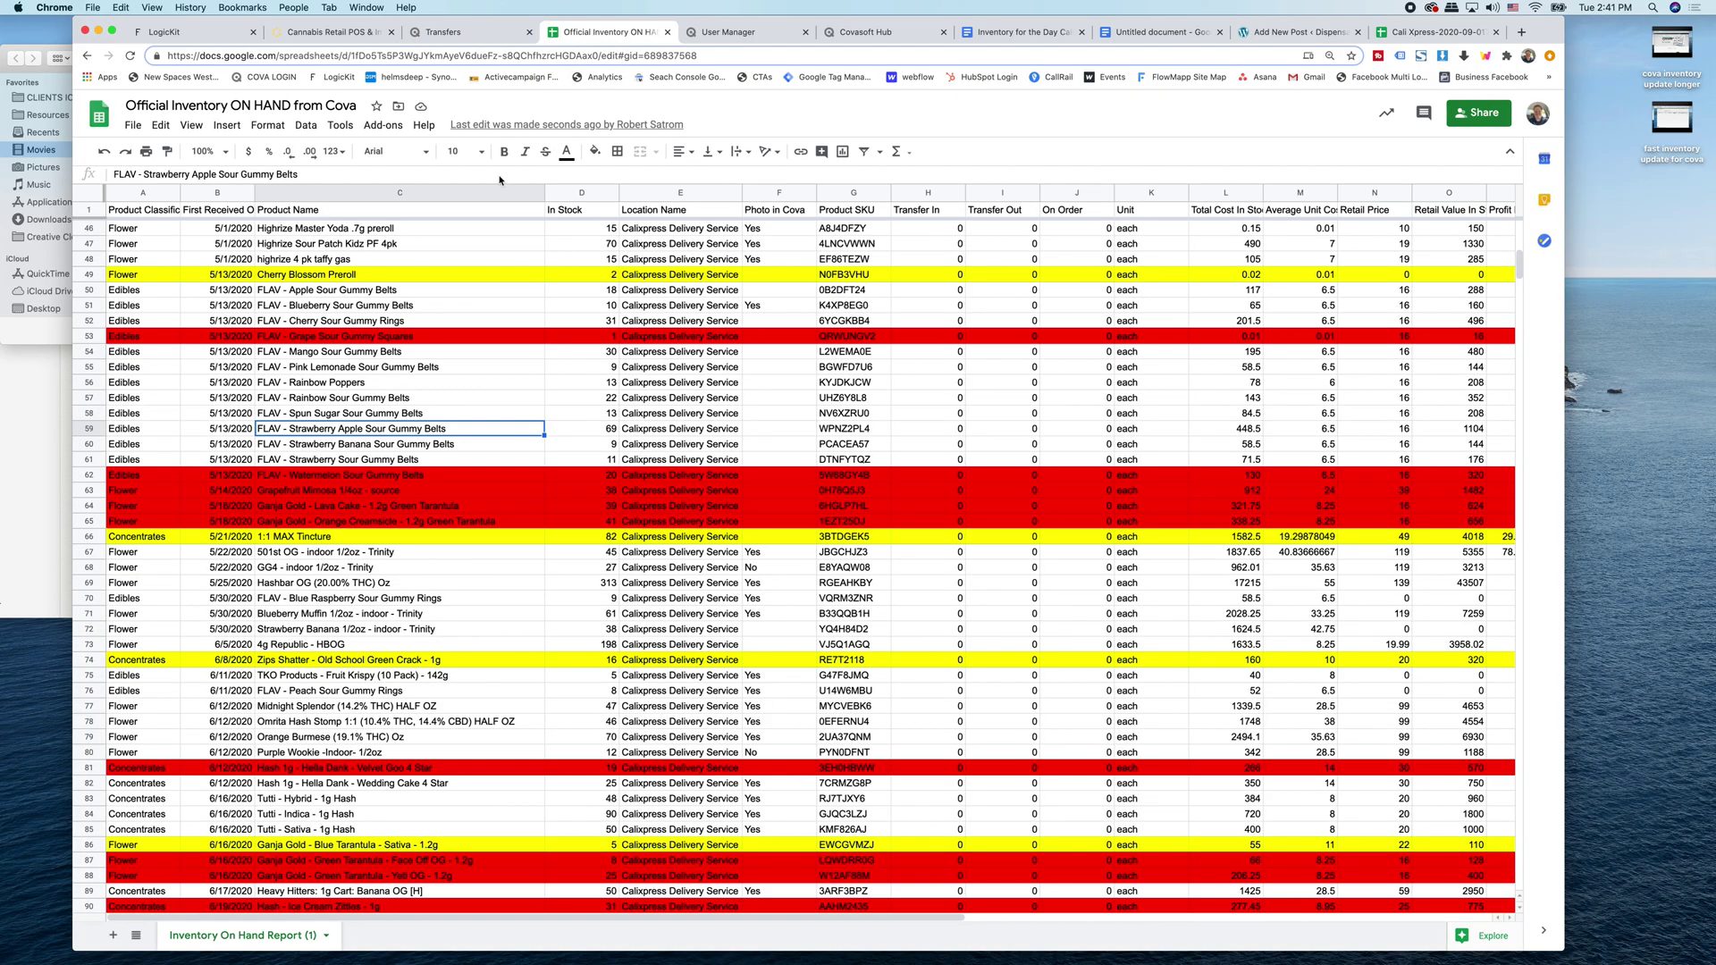
click(355, 384)
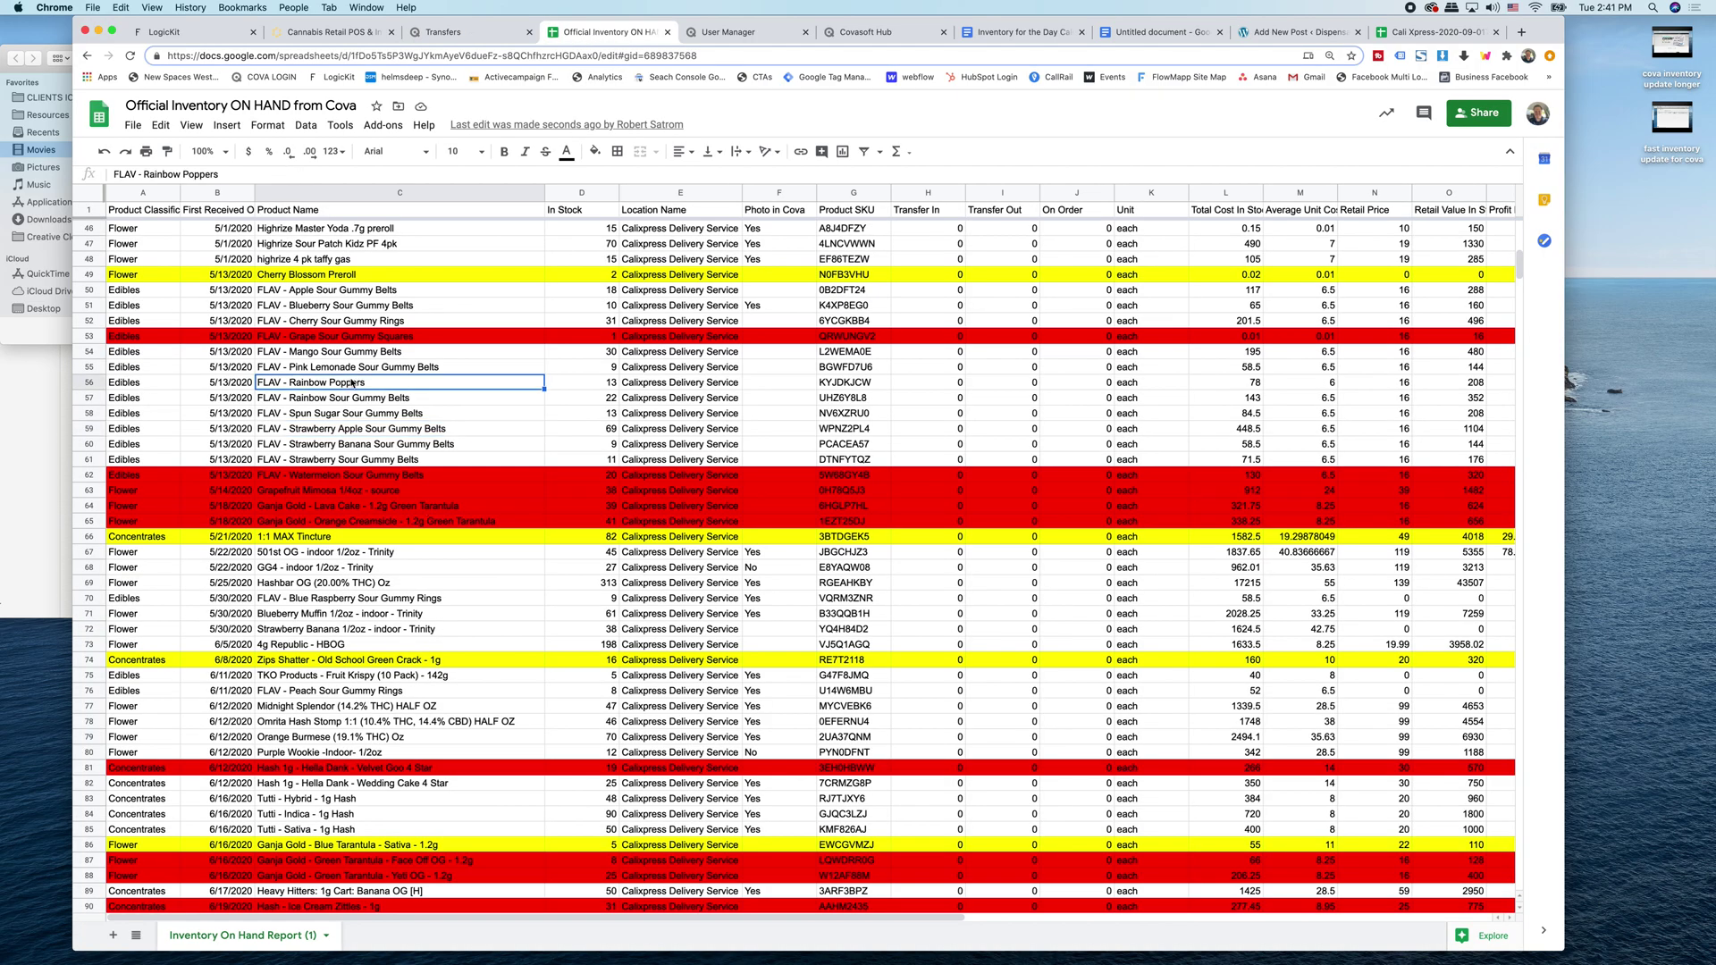
click(349, 399)
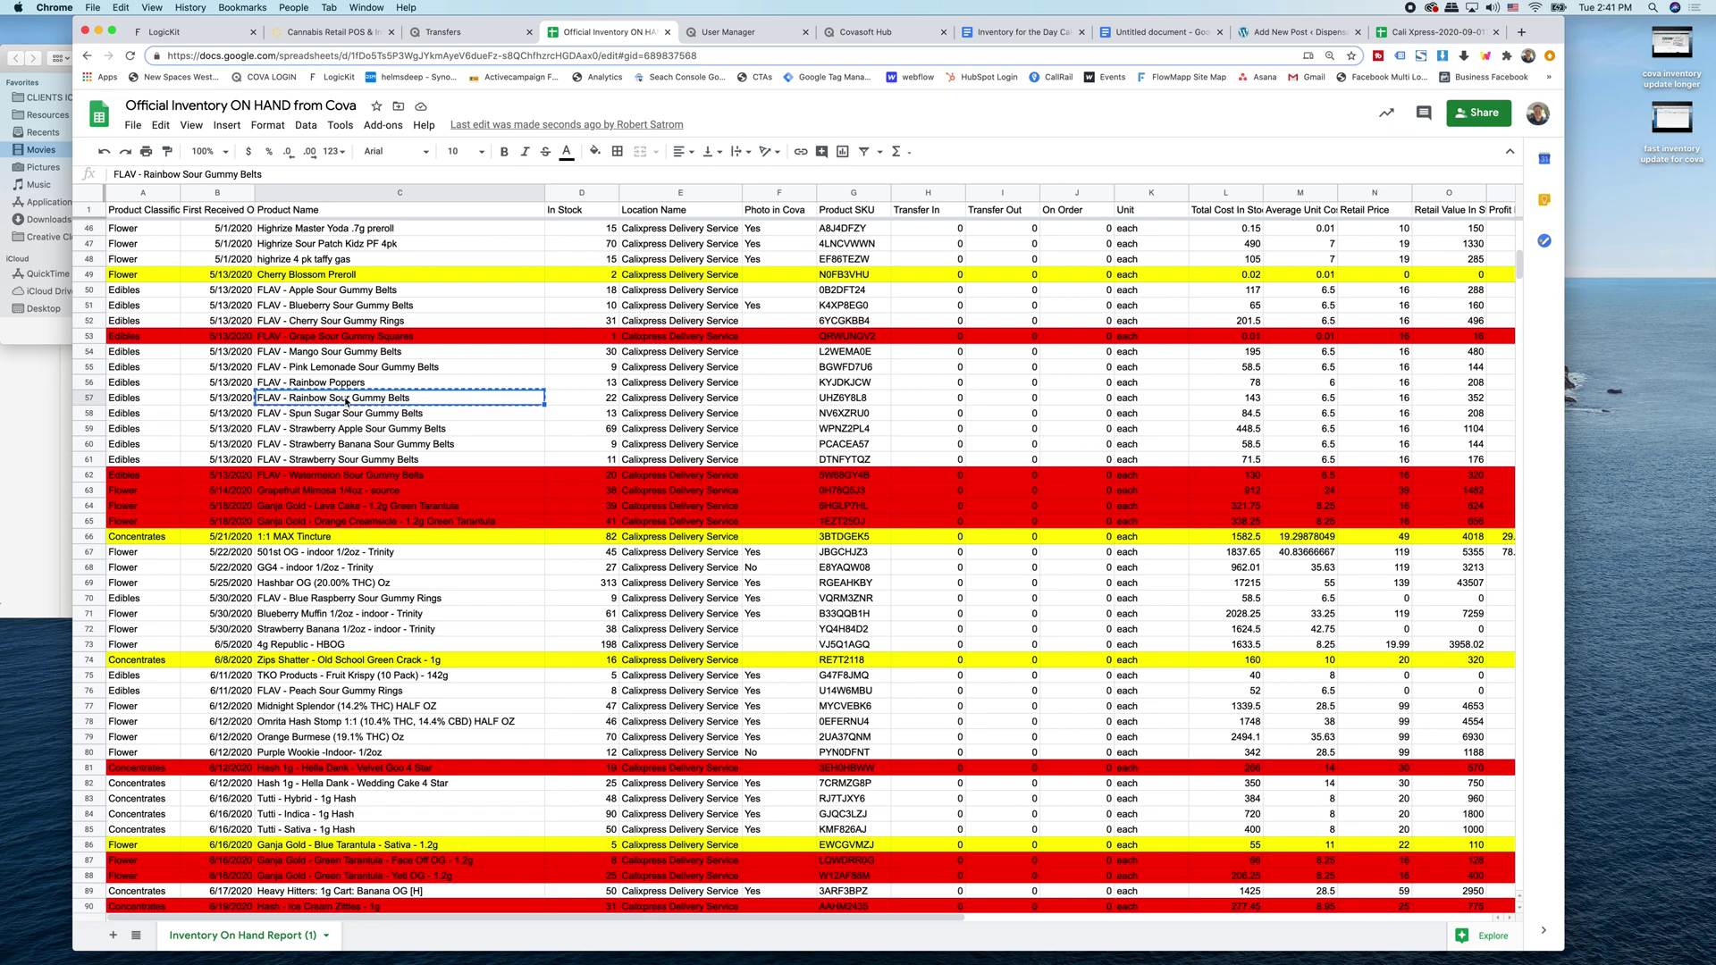
click(447, 33)
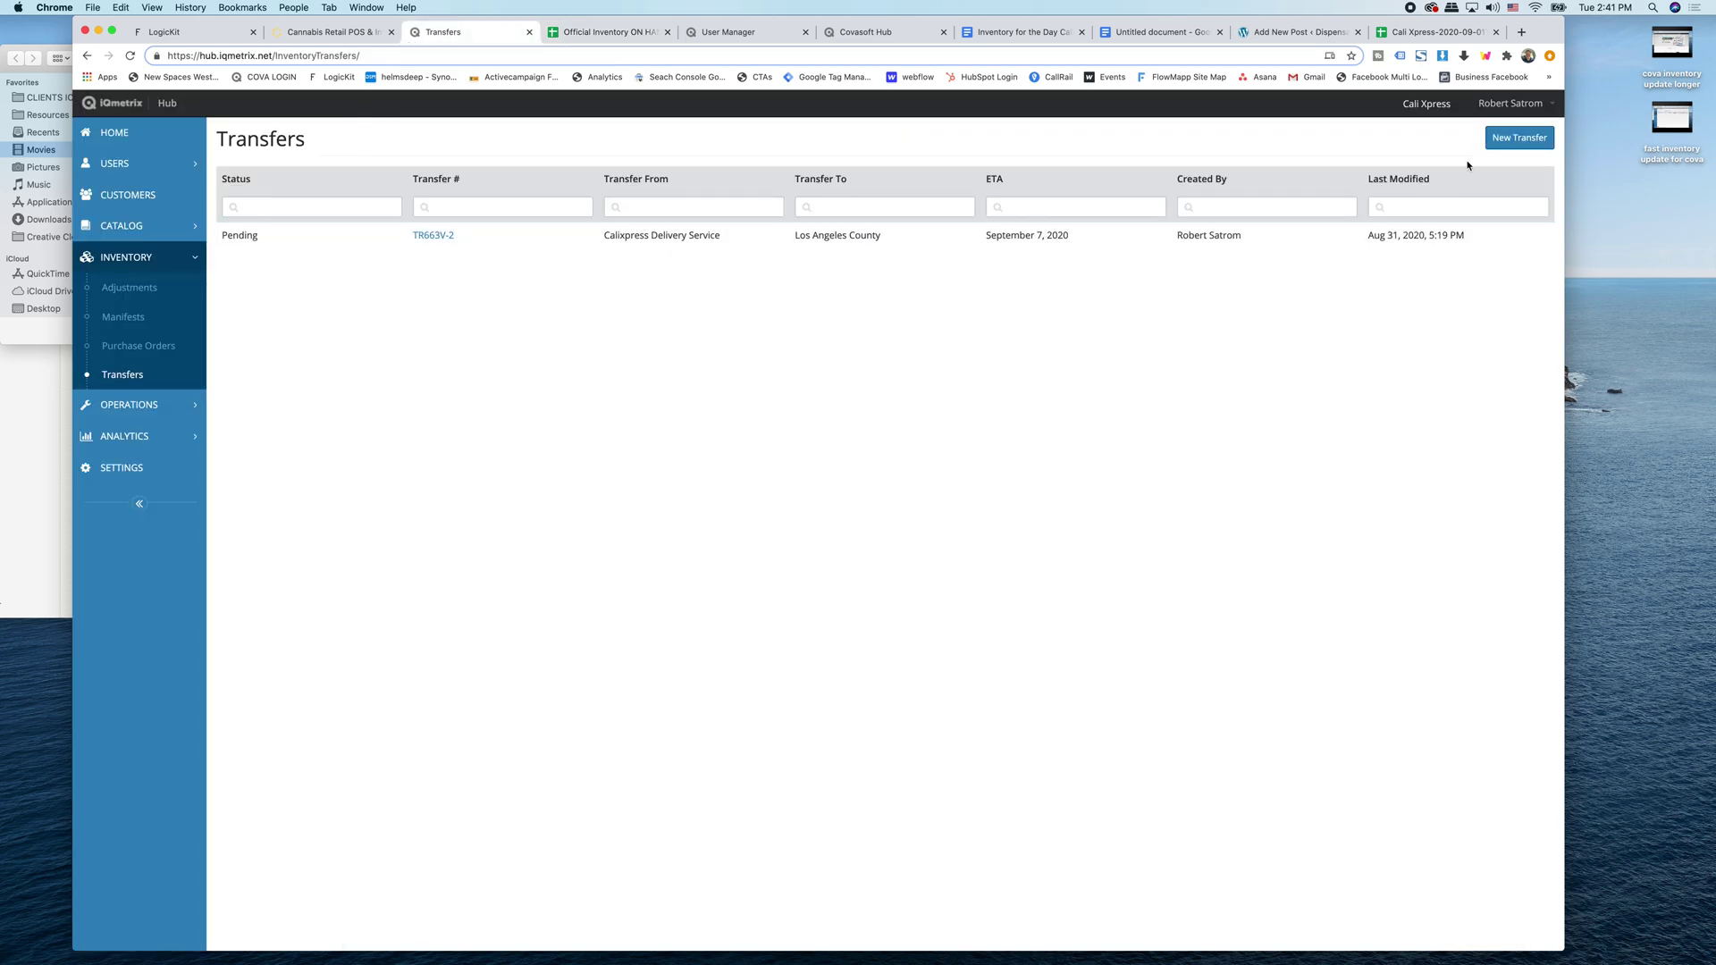
Start a new transfer from Calixpress Delivery Service to Los Angeles County
click(1530, 143)
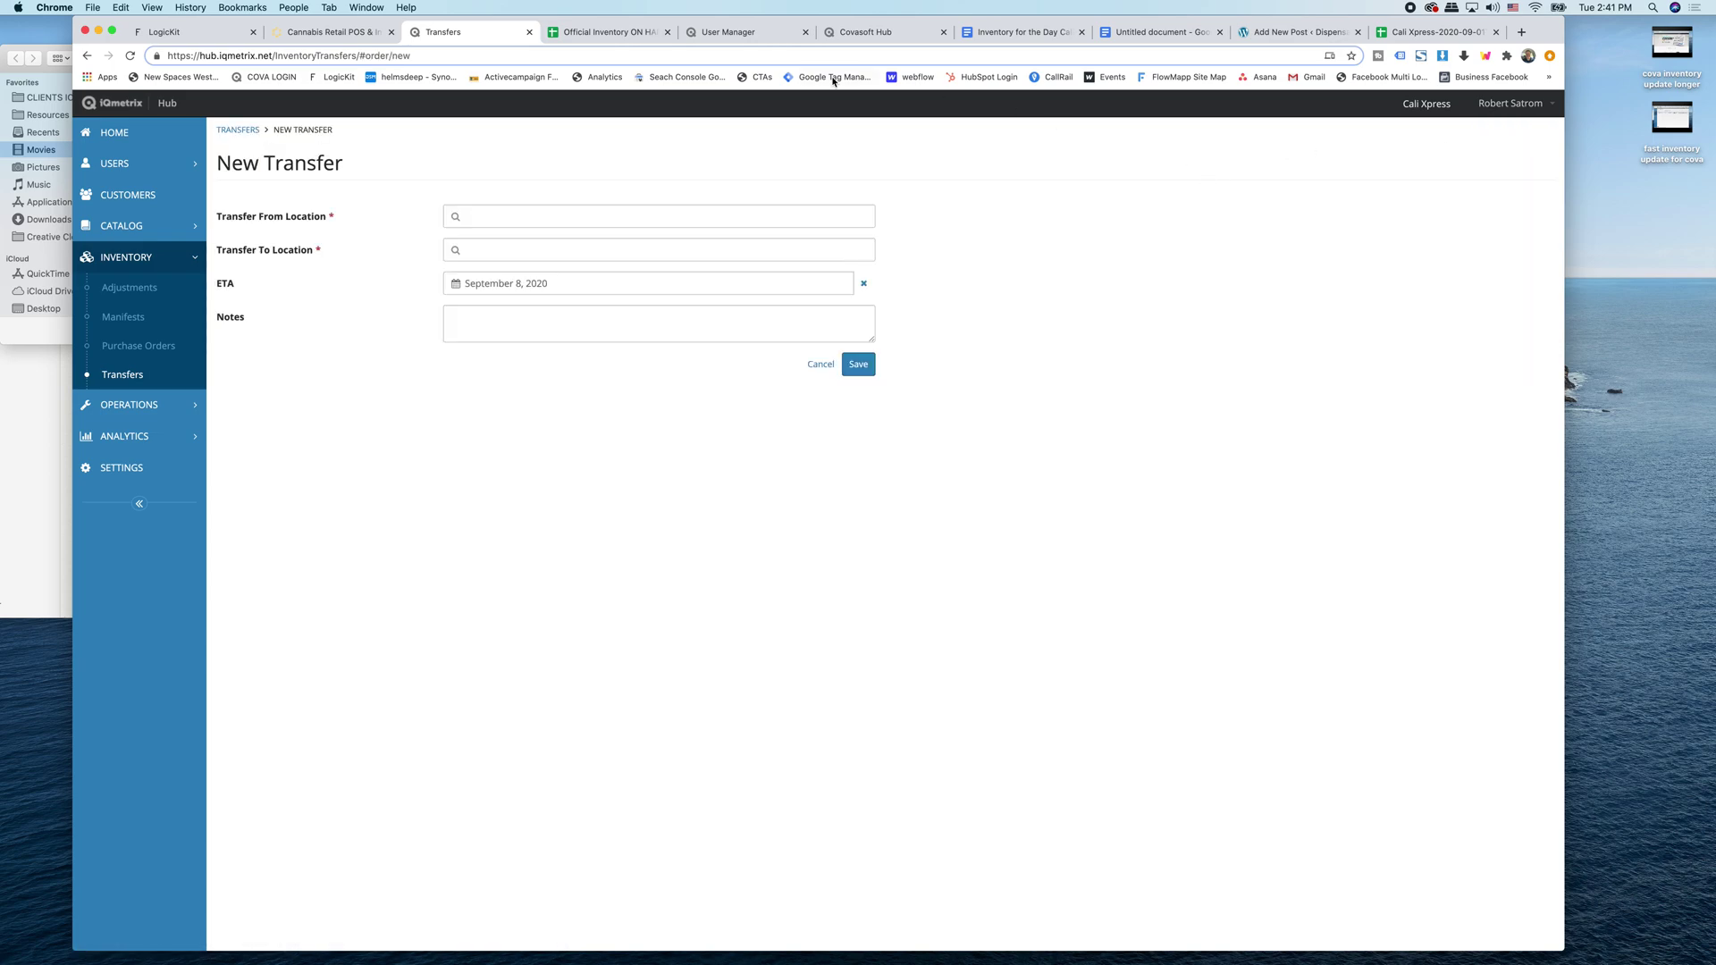
click(530, 215)
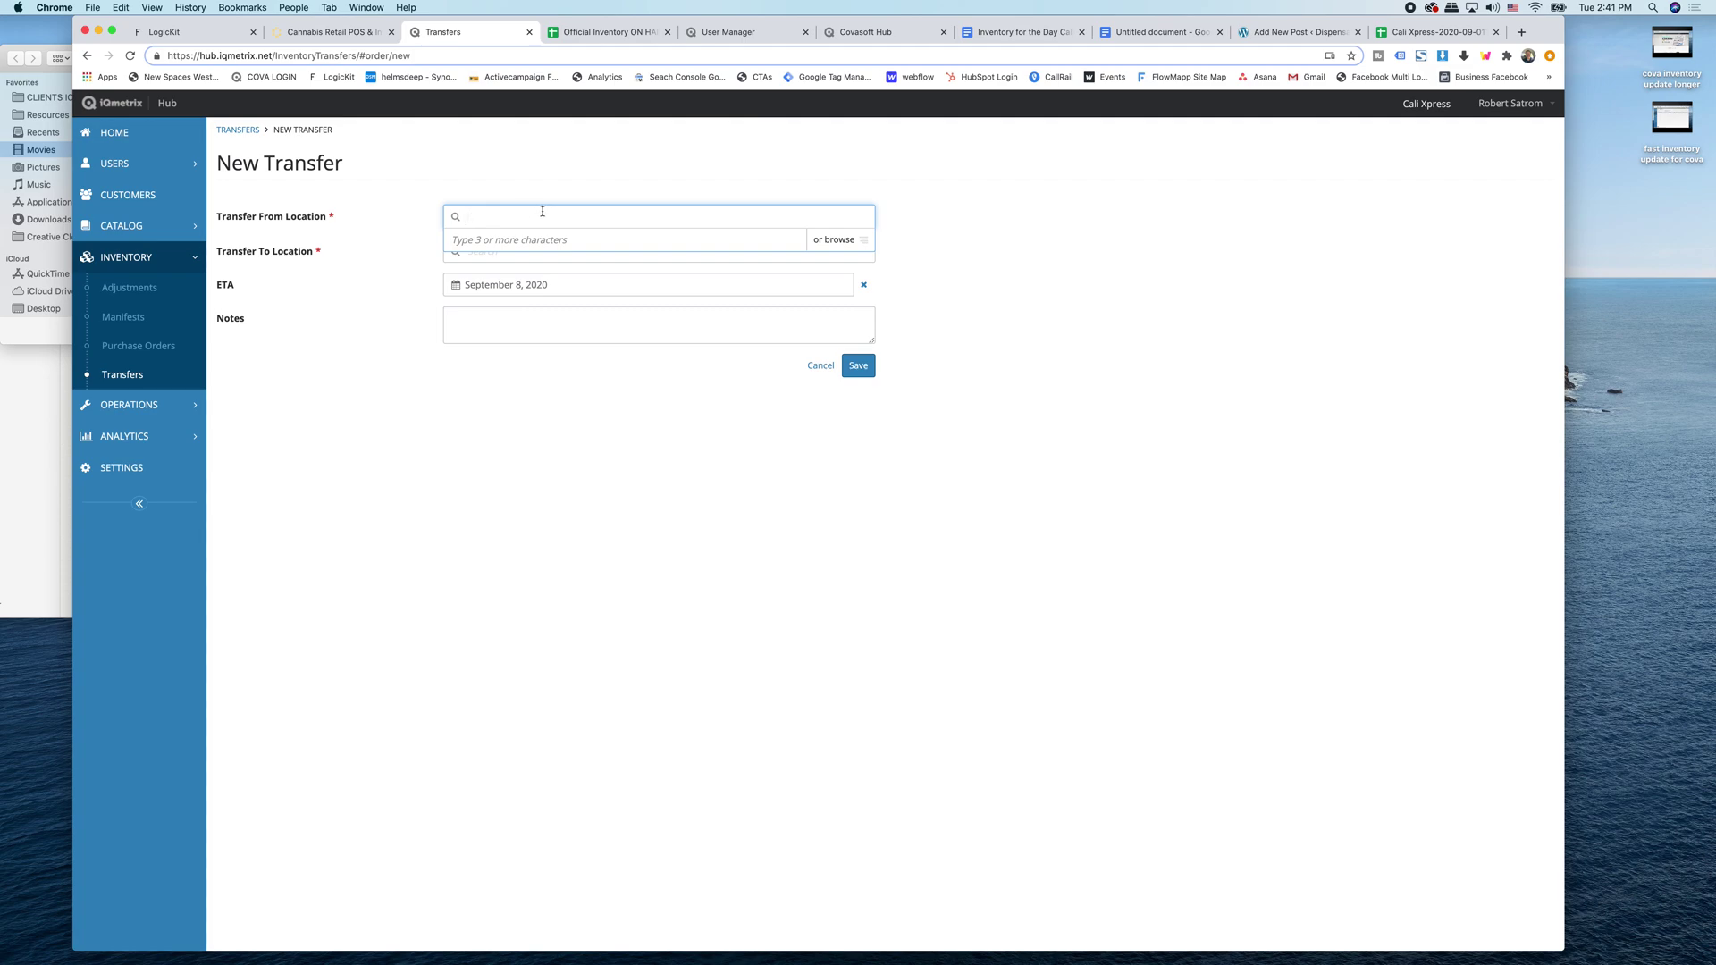
click(834, 240)
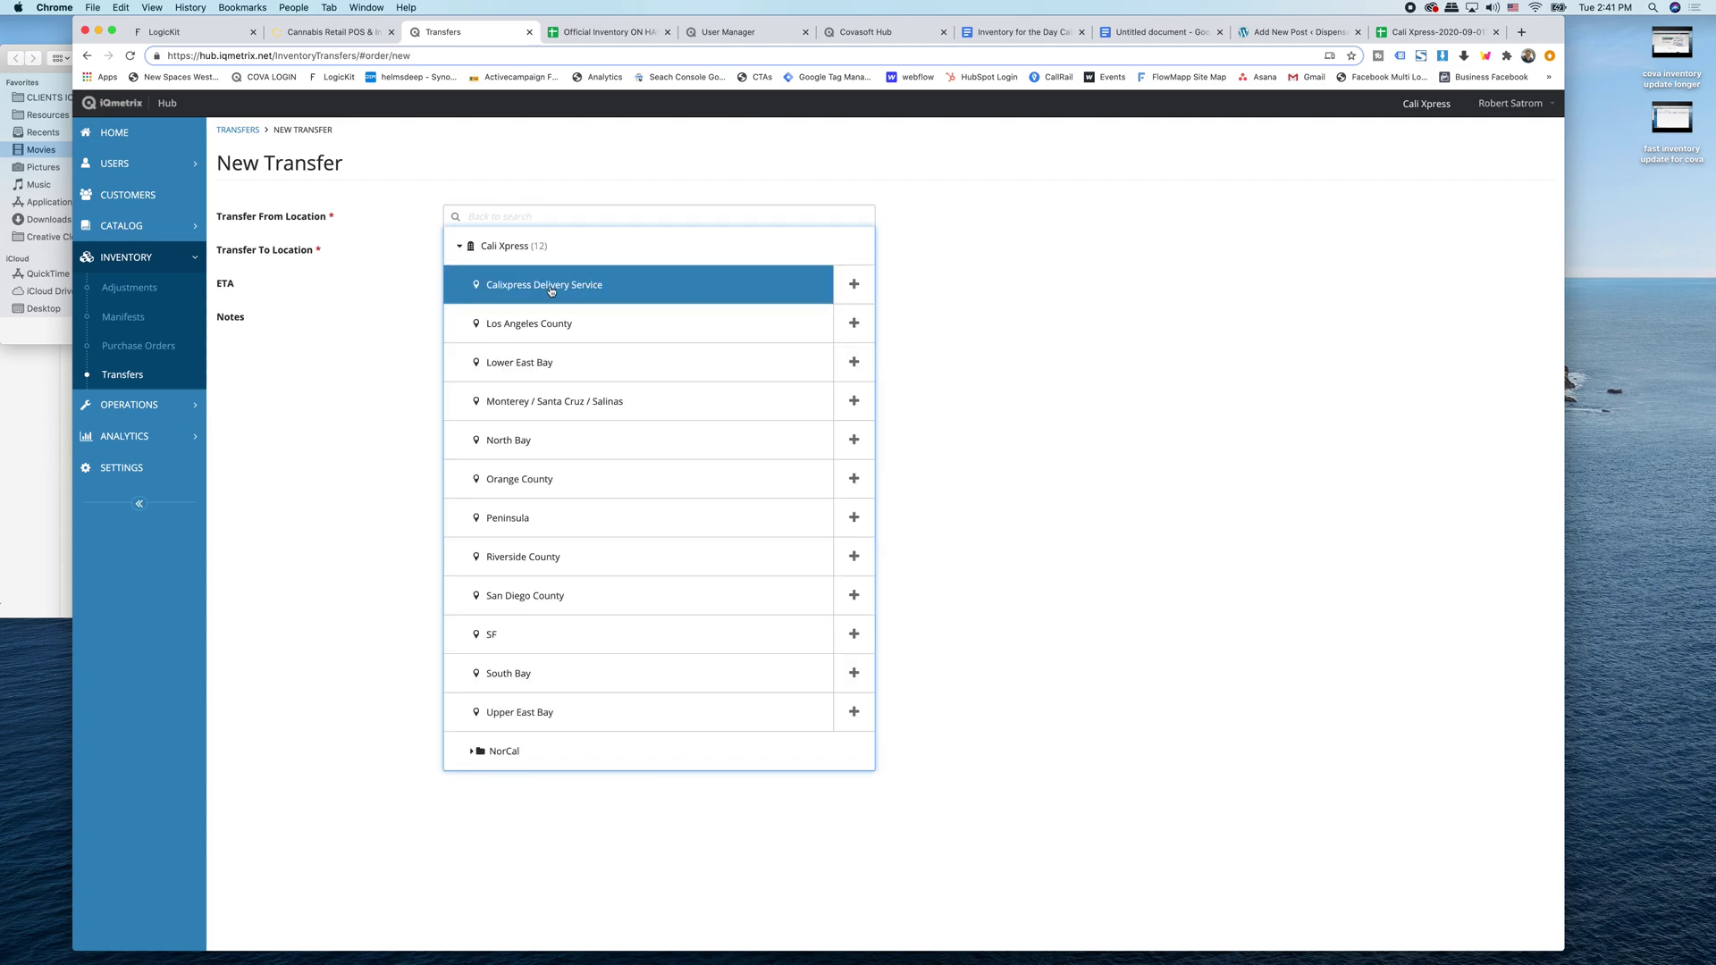
click(854, 285)
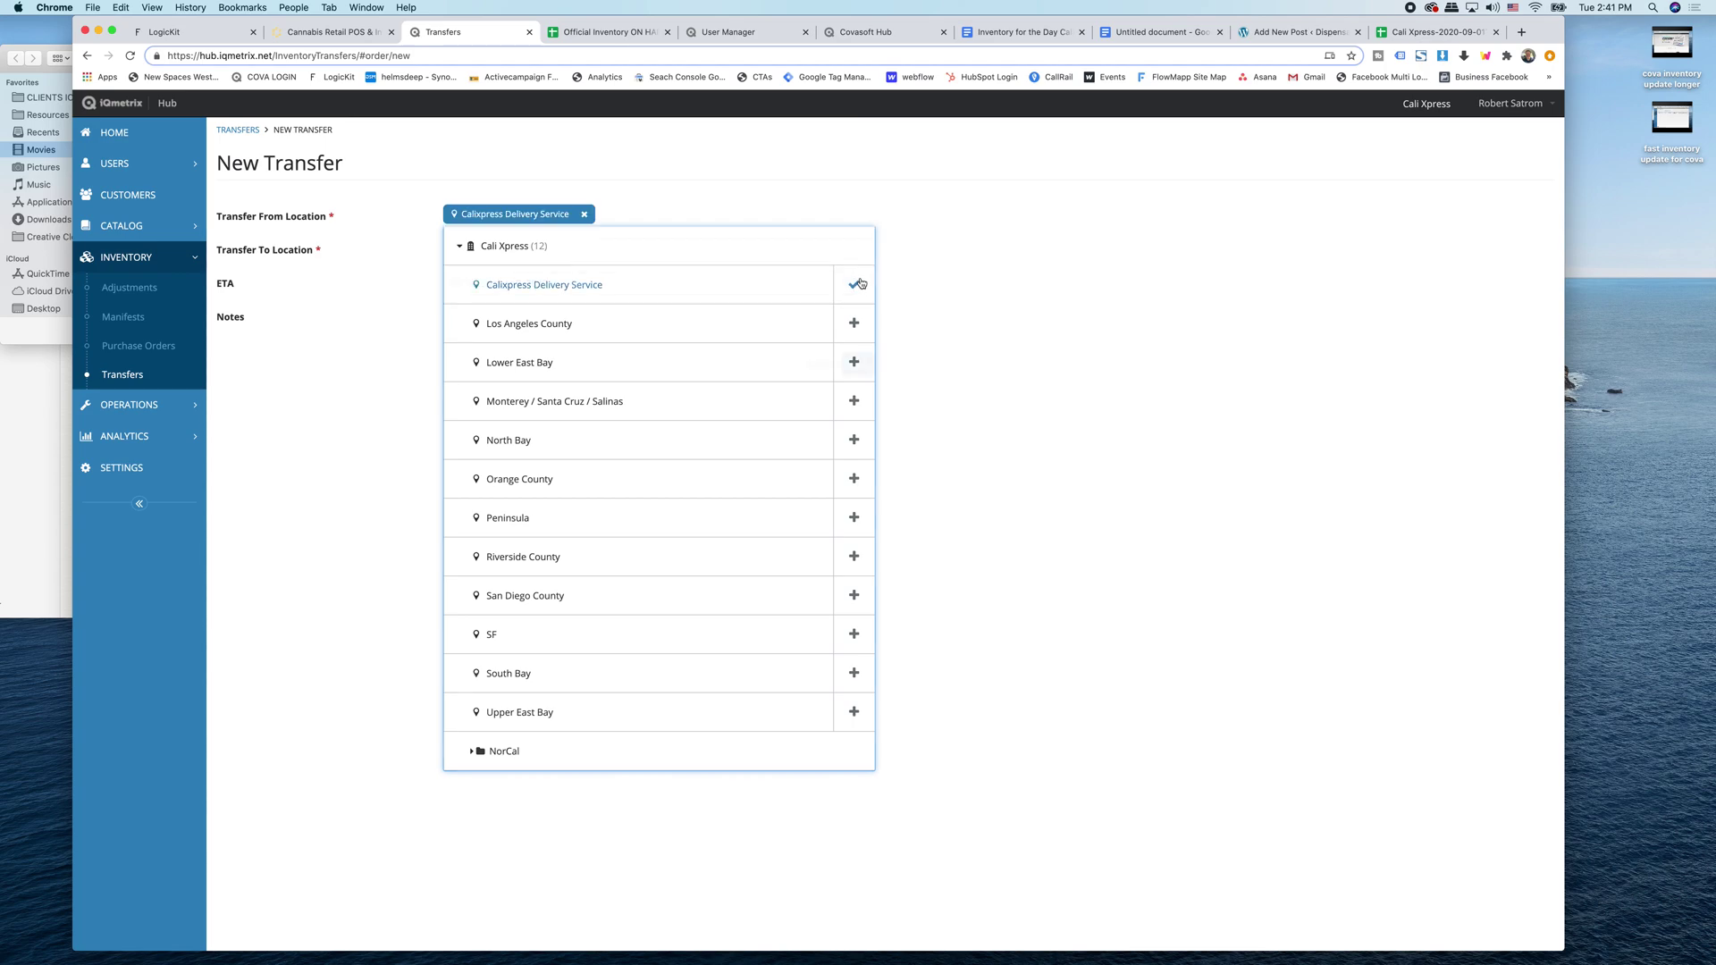
click(537, 250)
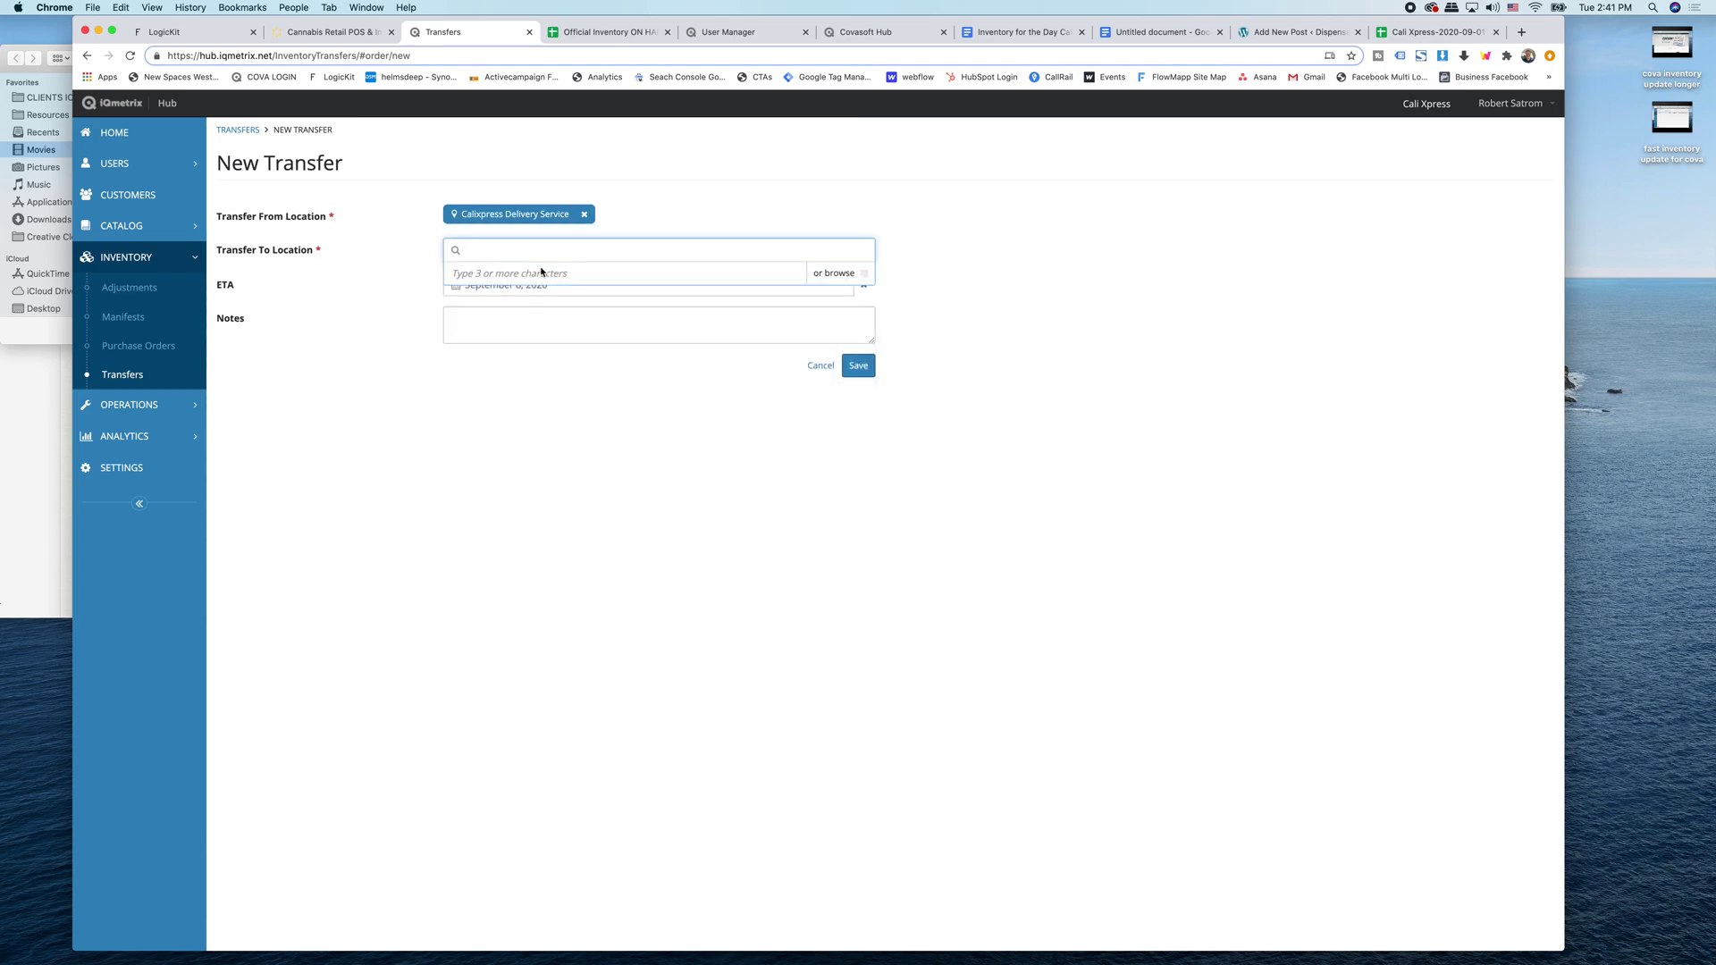
click(865, 274)
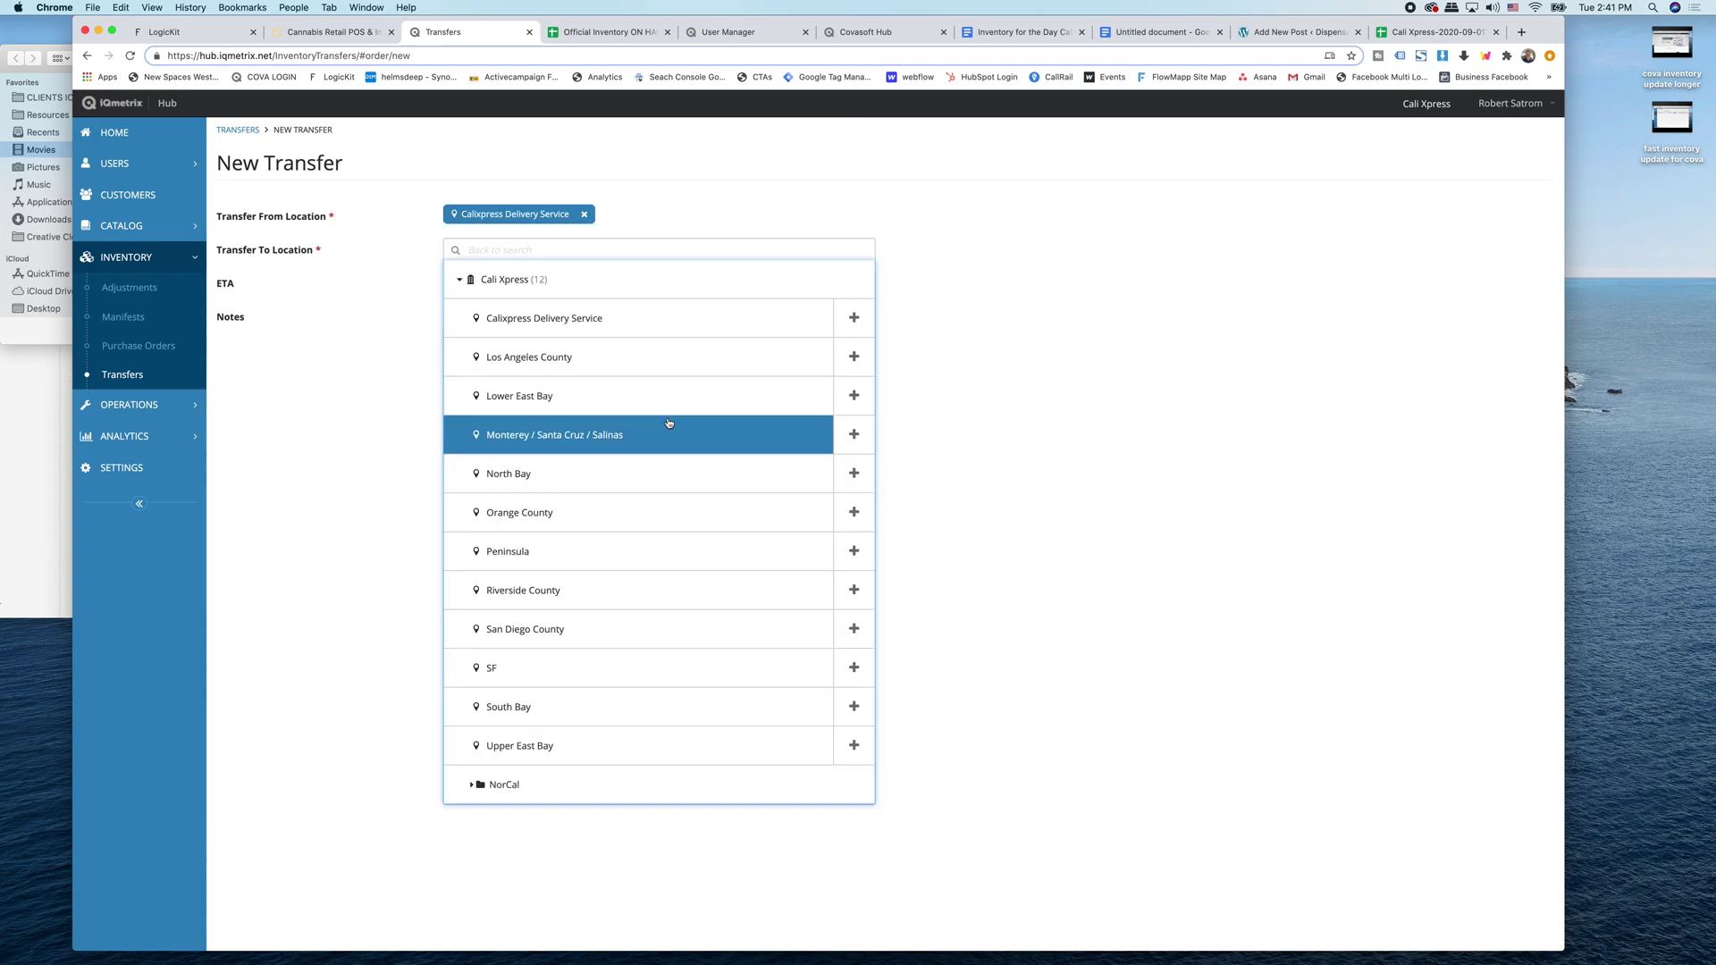
click(855, 357)
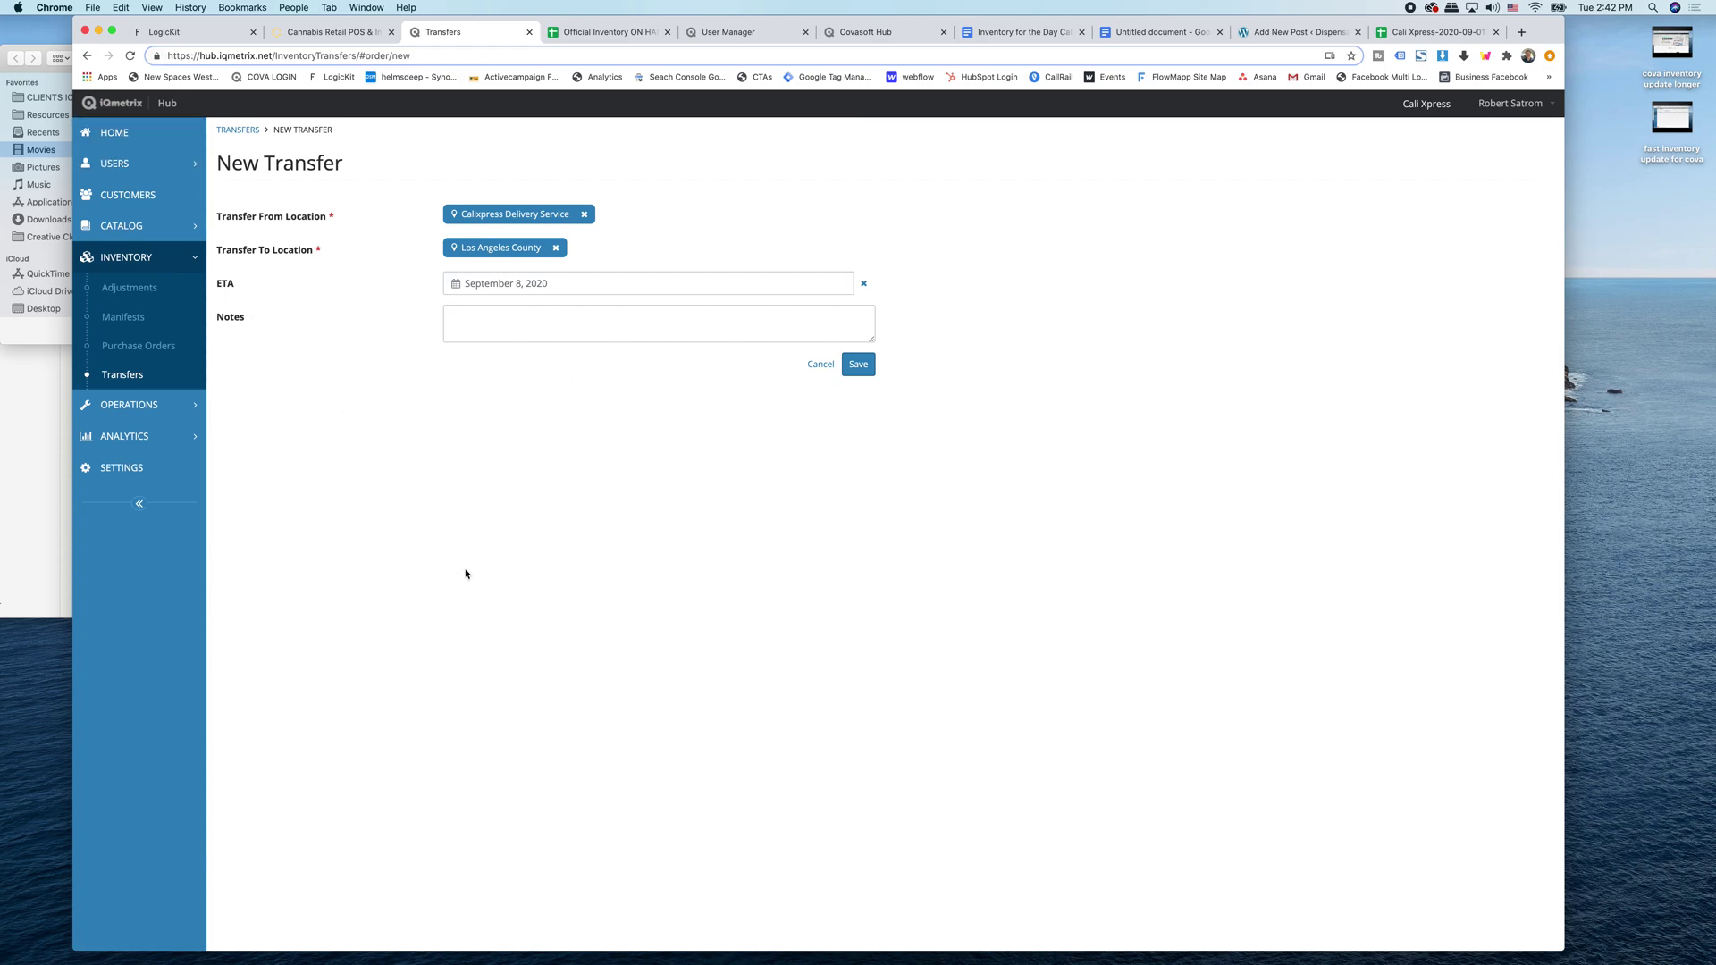
Keep the September 8, 2020 arrival date and save the transfer
click(521, 318)
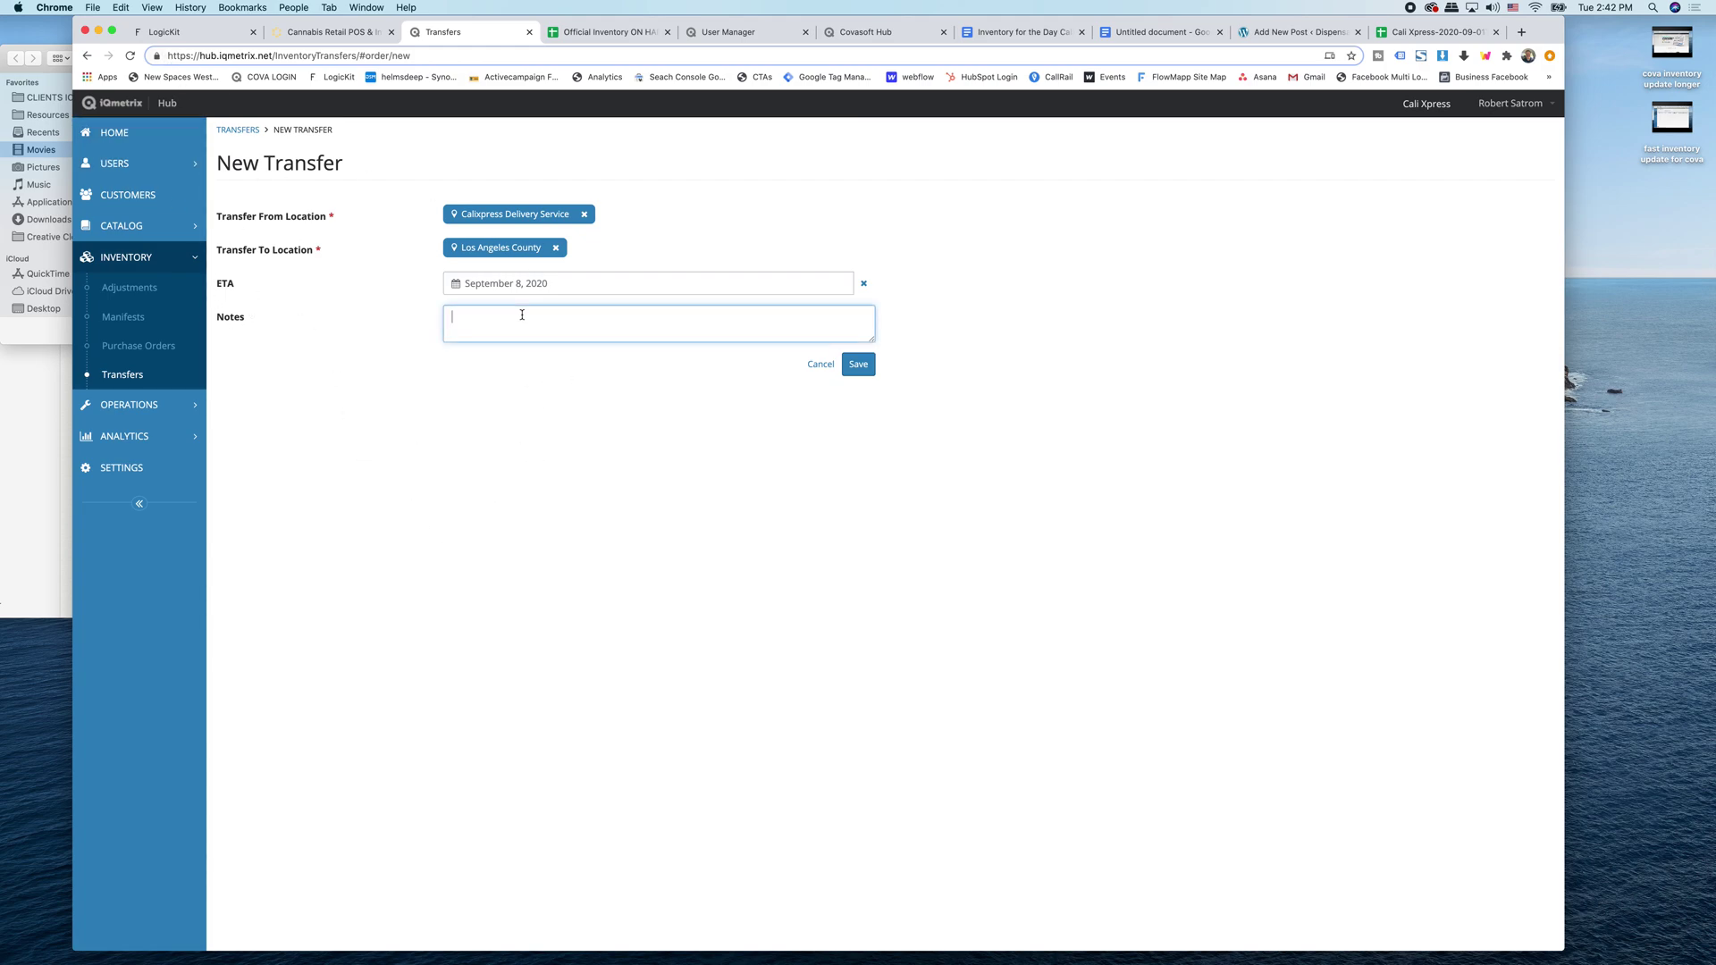
click(494, 283)
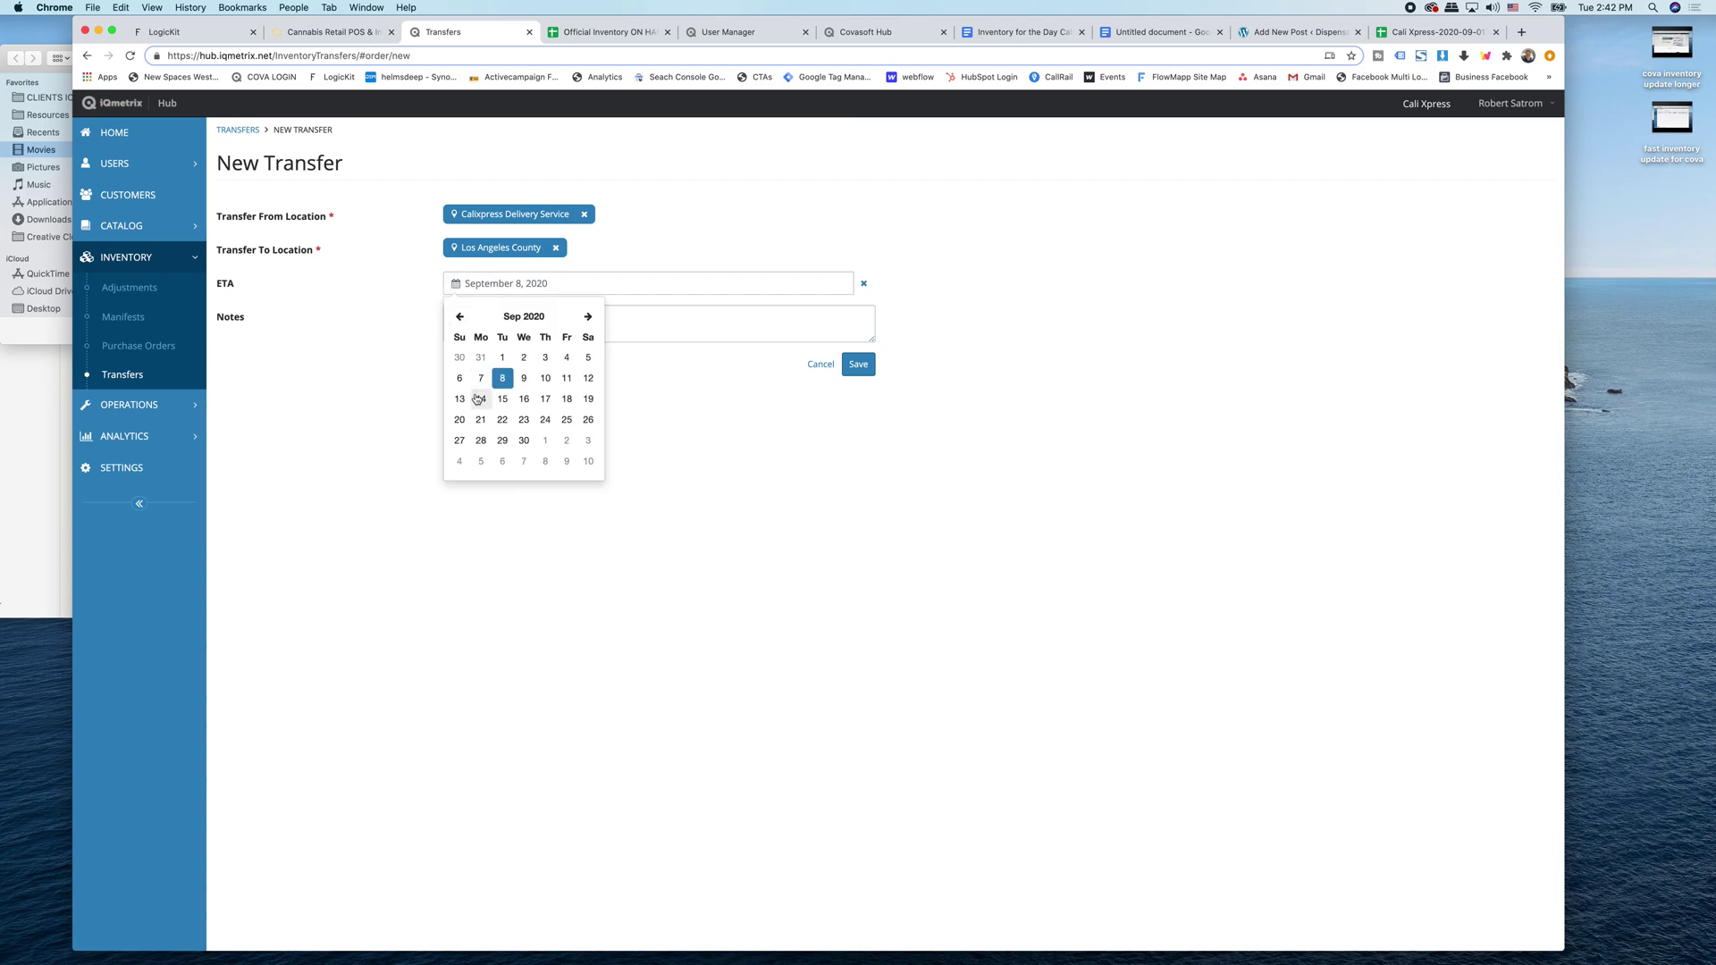
click(502, 379)
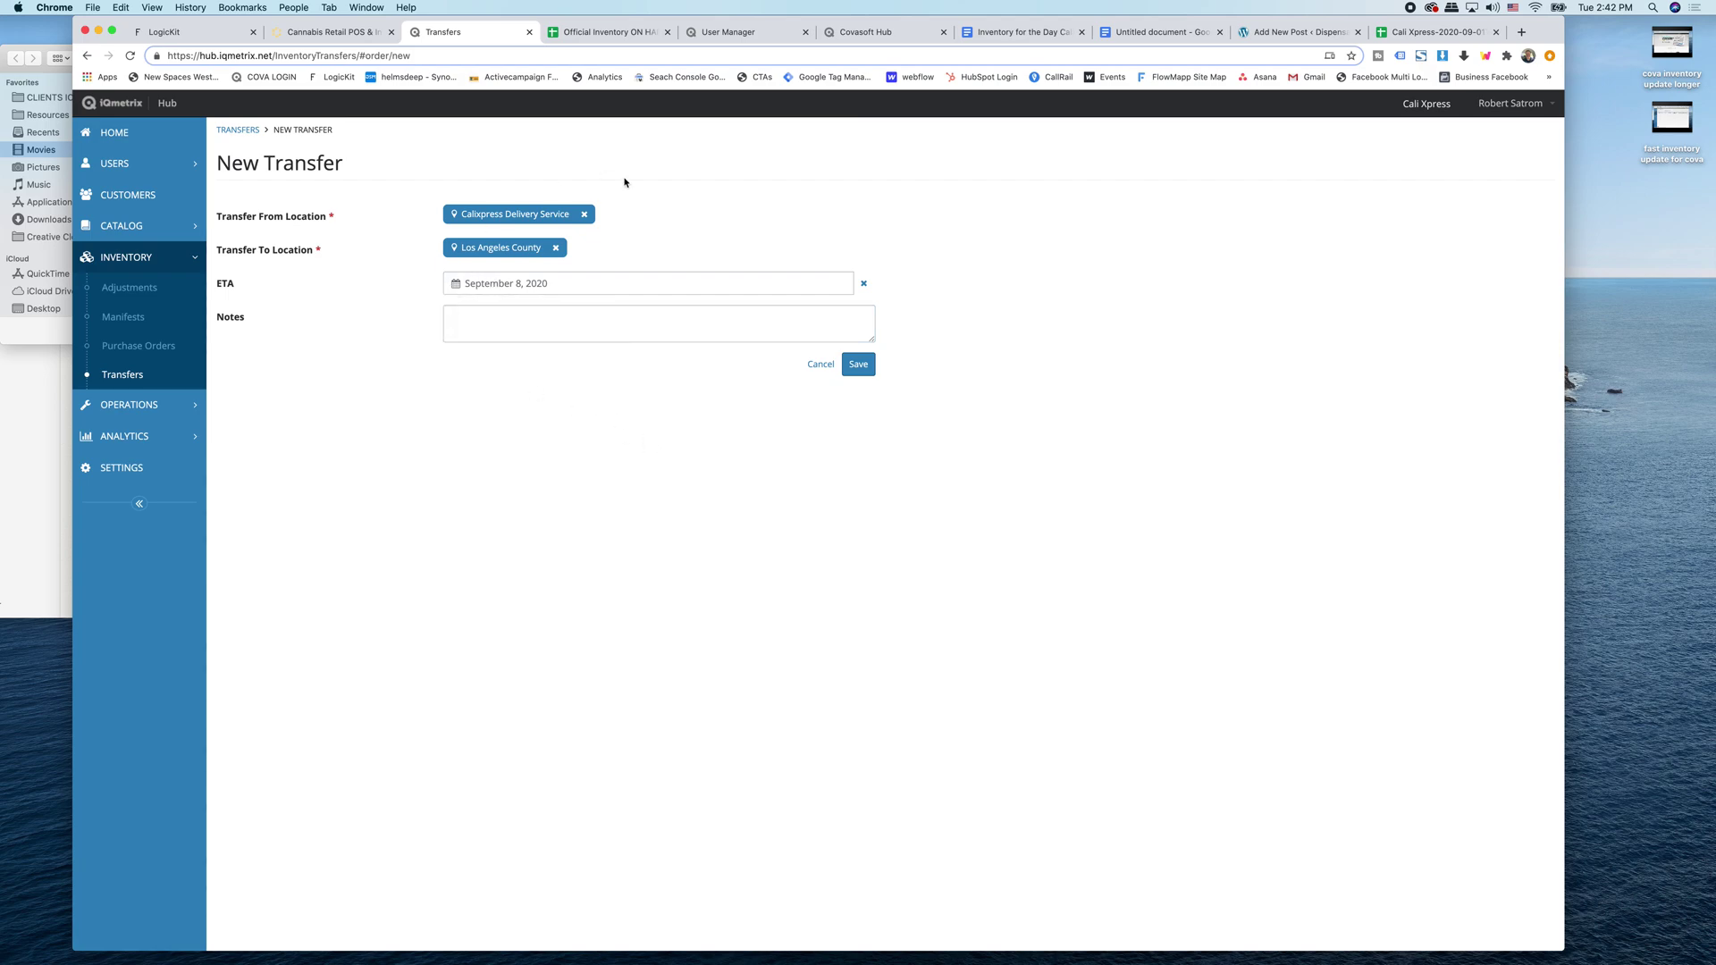
click(860, 363)
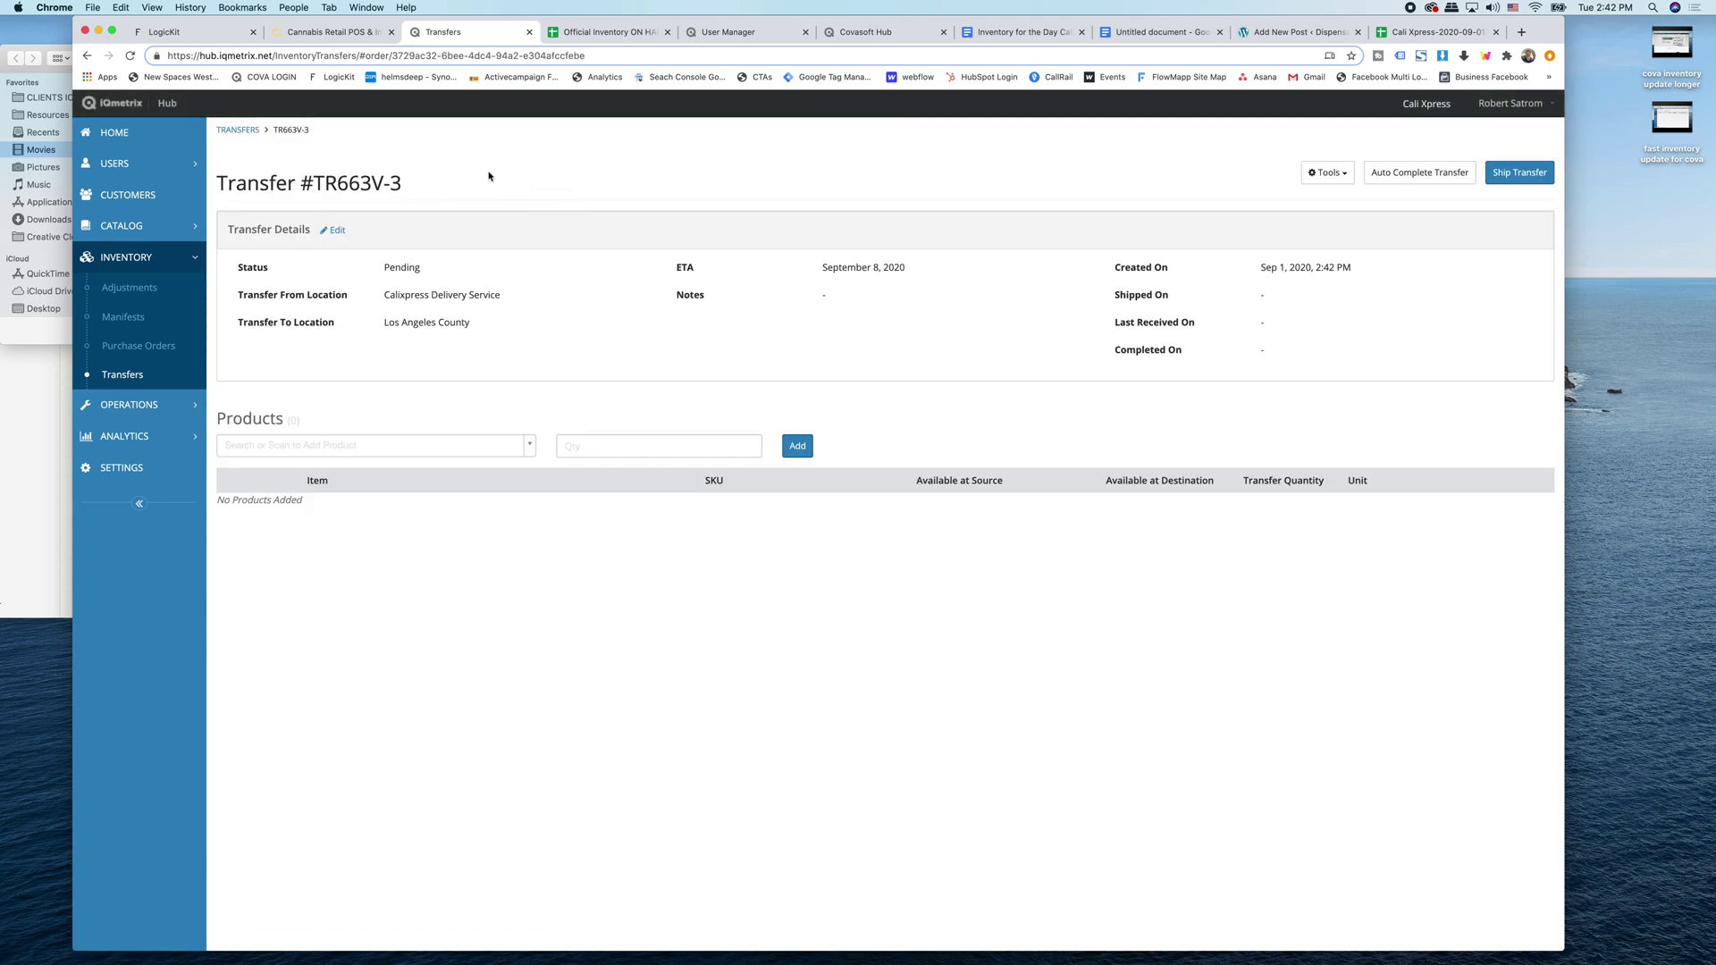
Add FLAV - Rainbow Sour Gummy Belts with quantity 5 to transfer TR663V-3
click(369, 446)
text(FLAV - Rainbow Sour Gummy Belts)
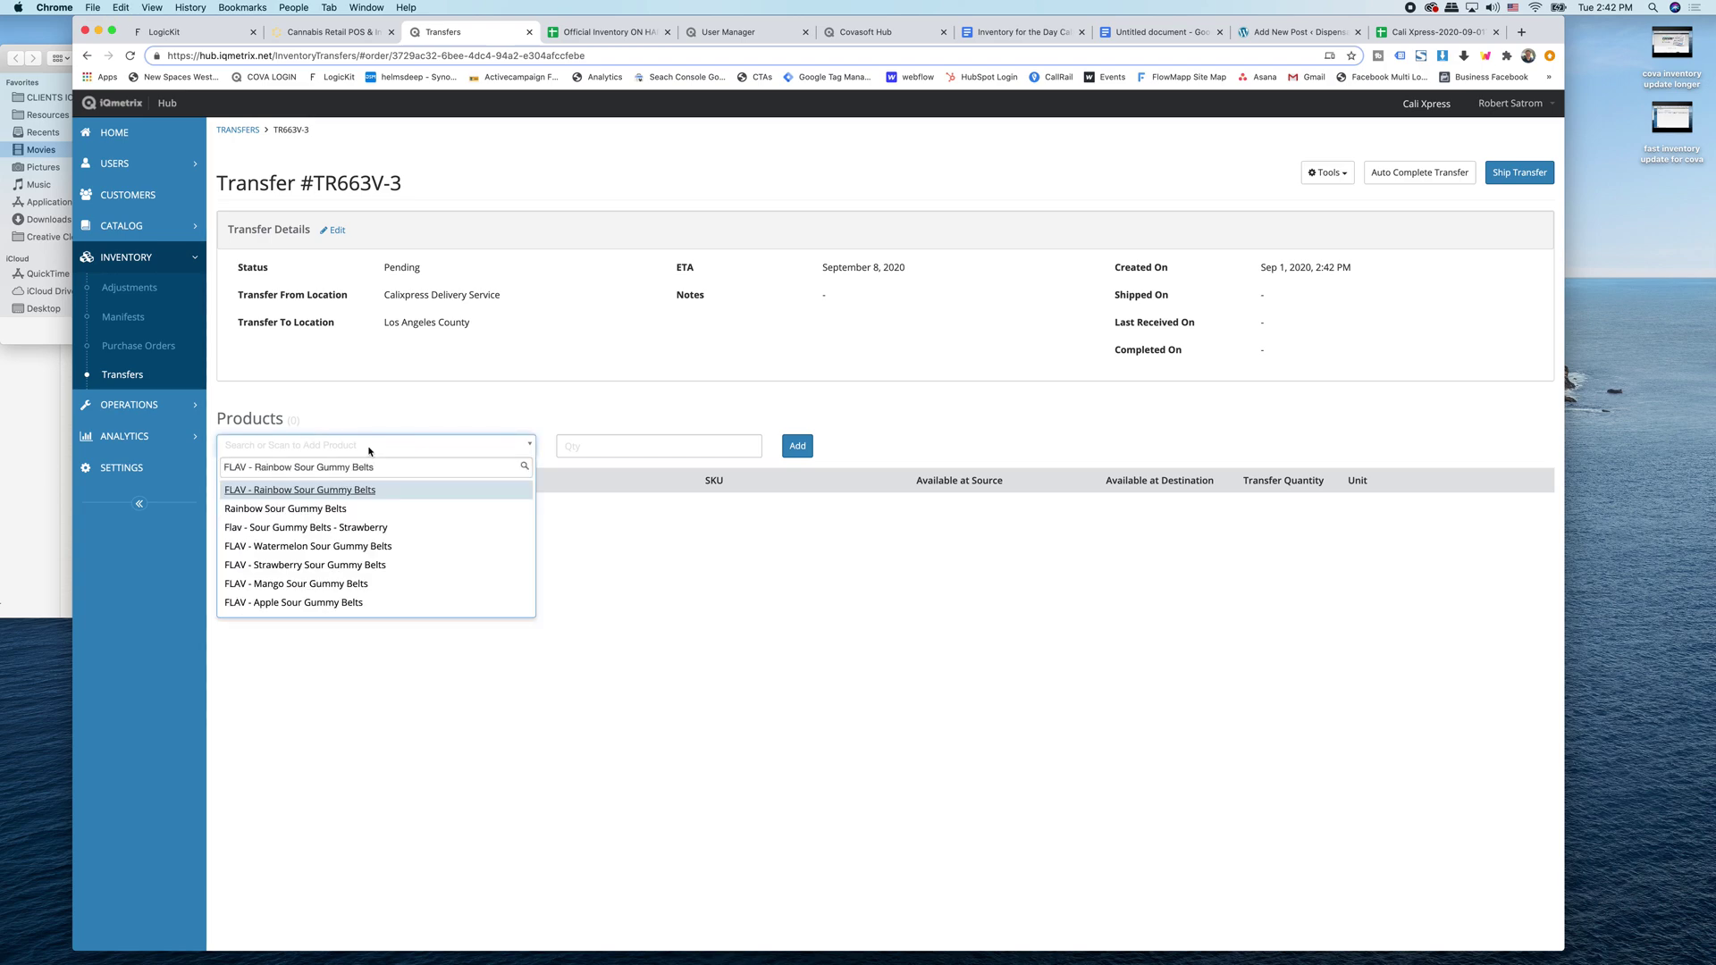
click(313, 492)
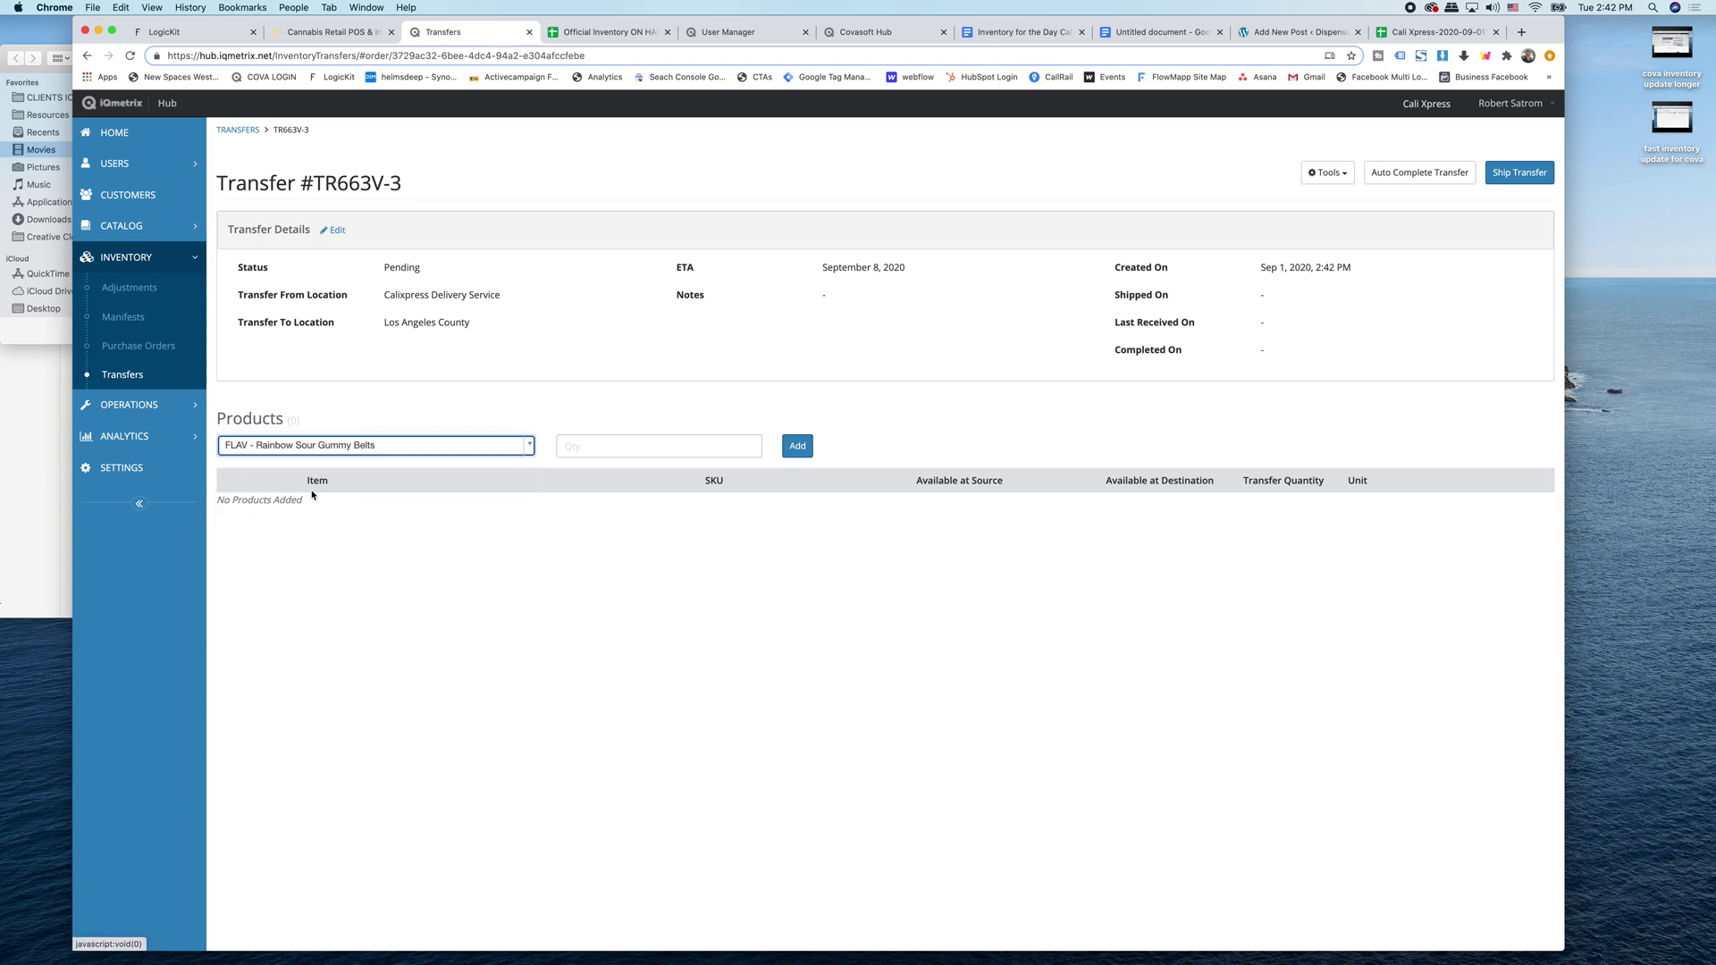
click(668, 452)
text(5)
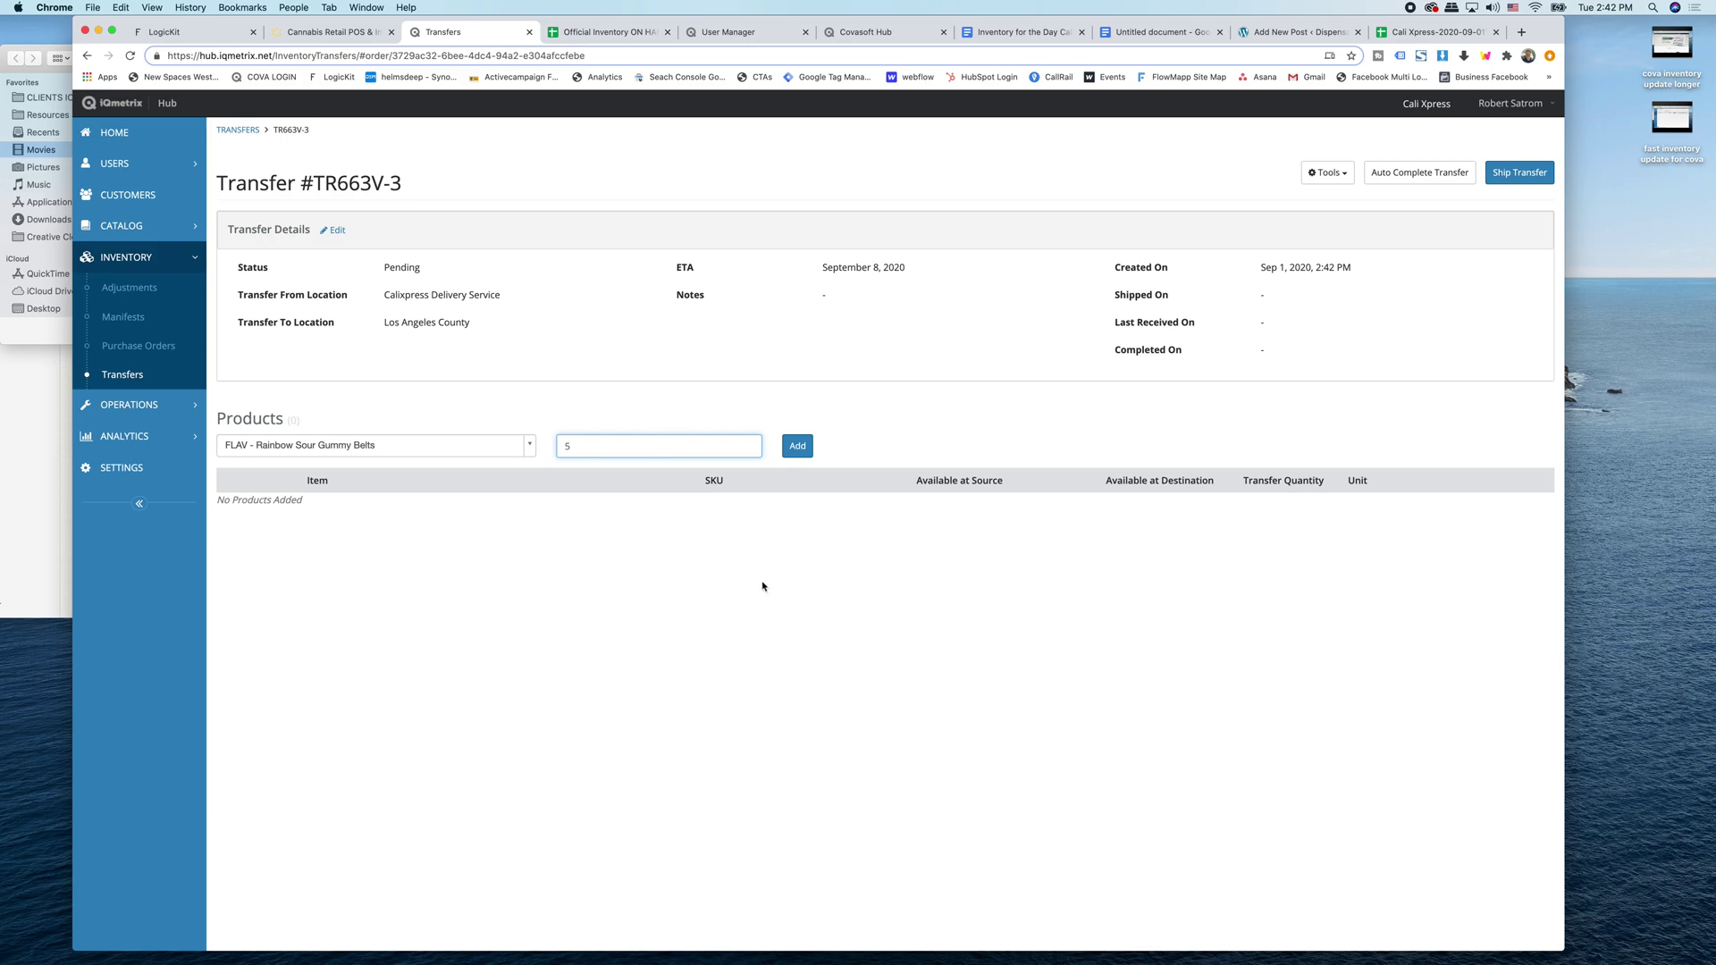
click(798, 444)
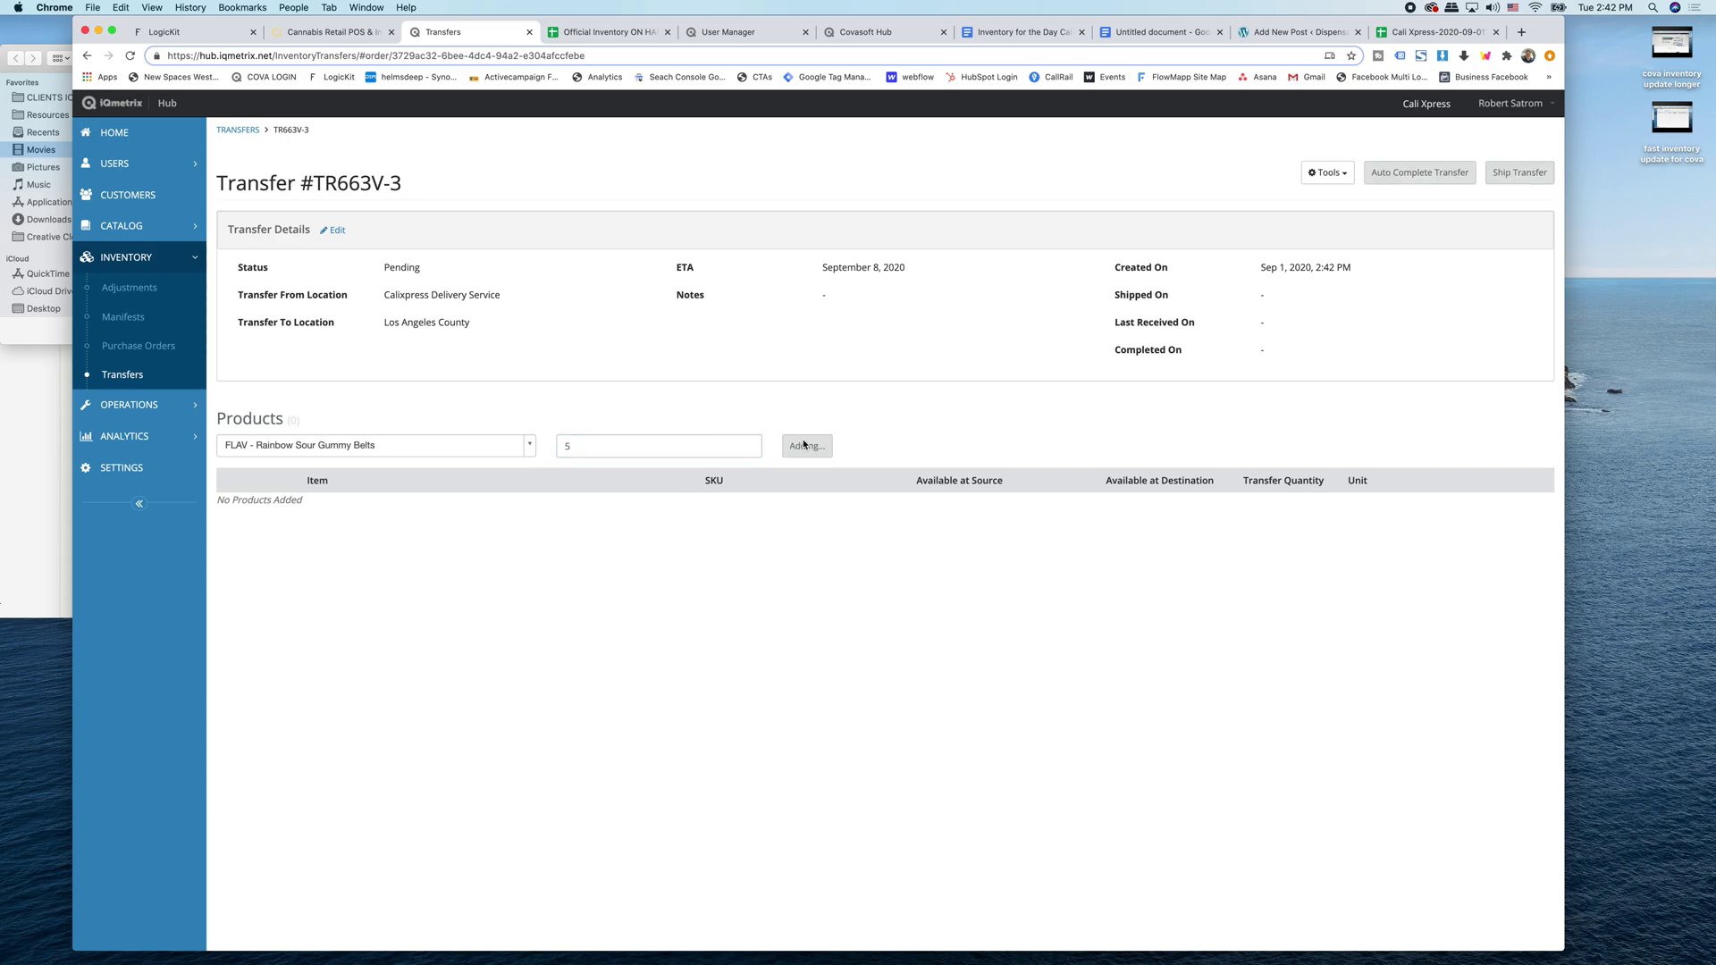
Try saving 5 units from the first package number in Select Package Number
click(747, 255)
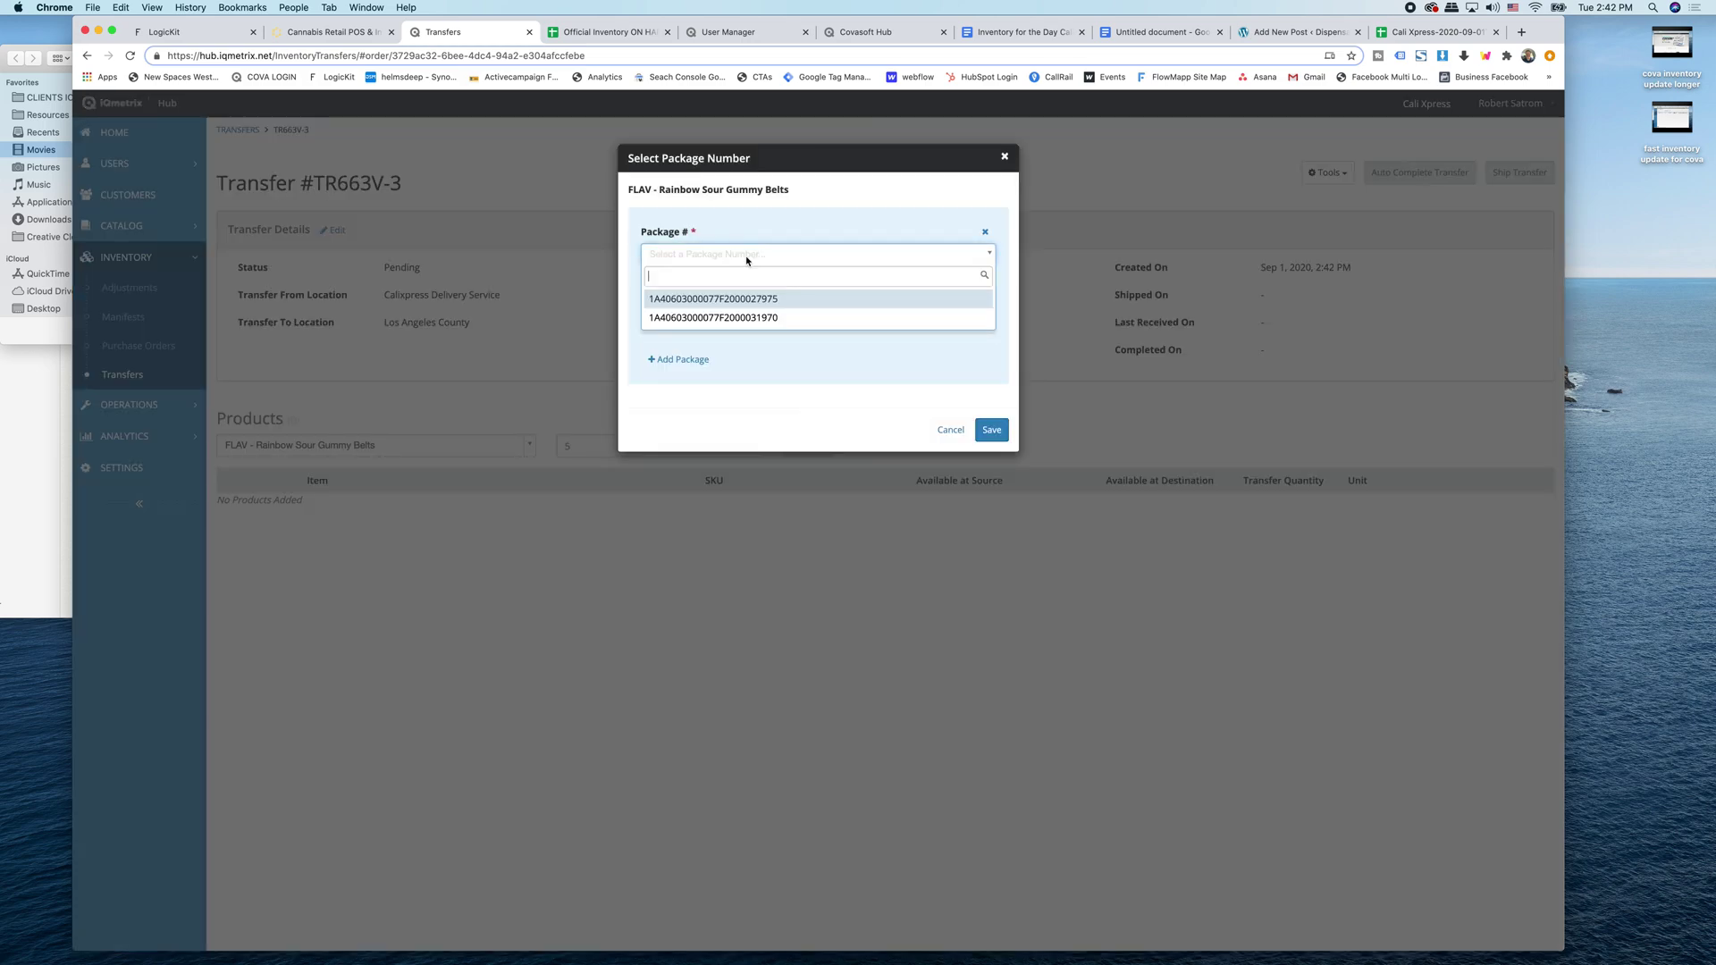
click(743, 293)
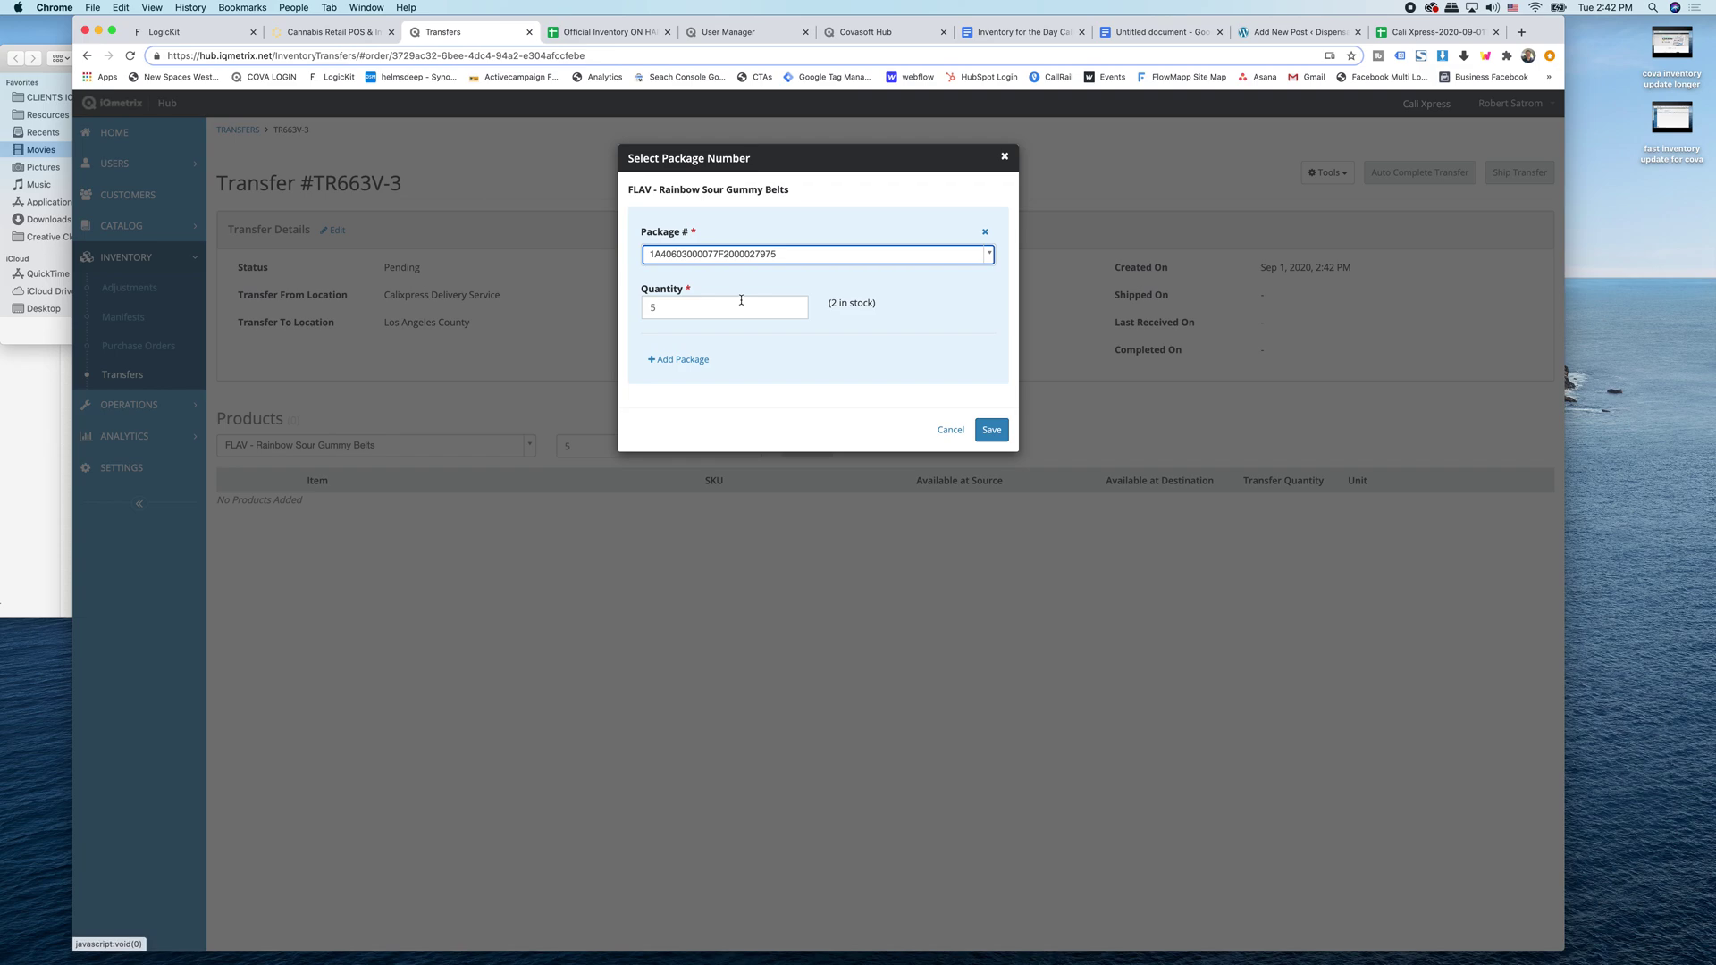
click(749, 255)
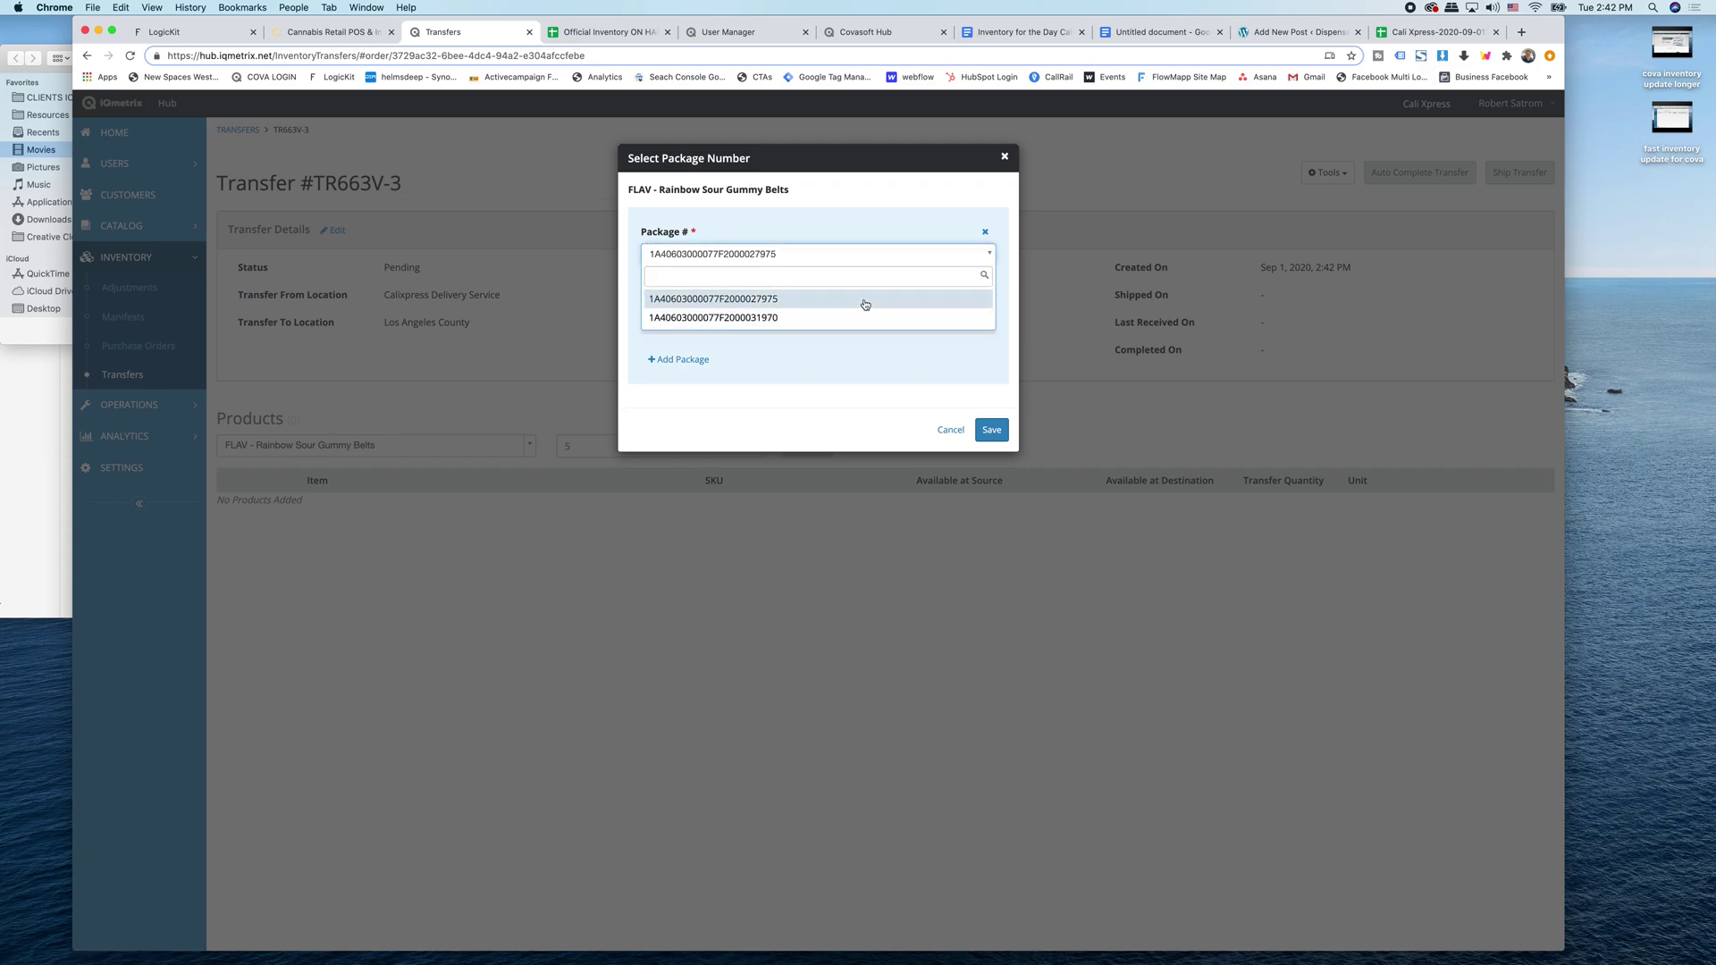
click(869, 299)
click(924, 398)
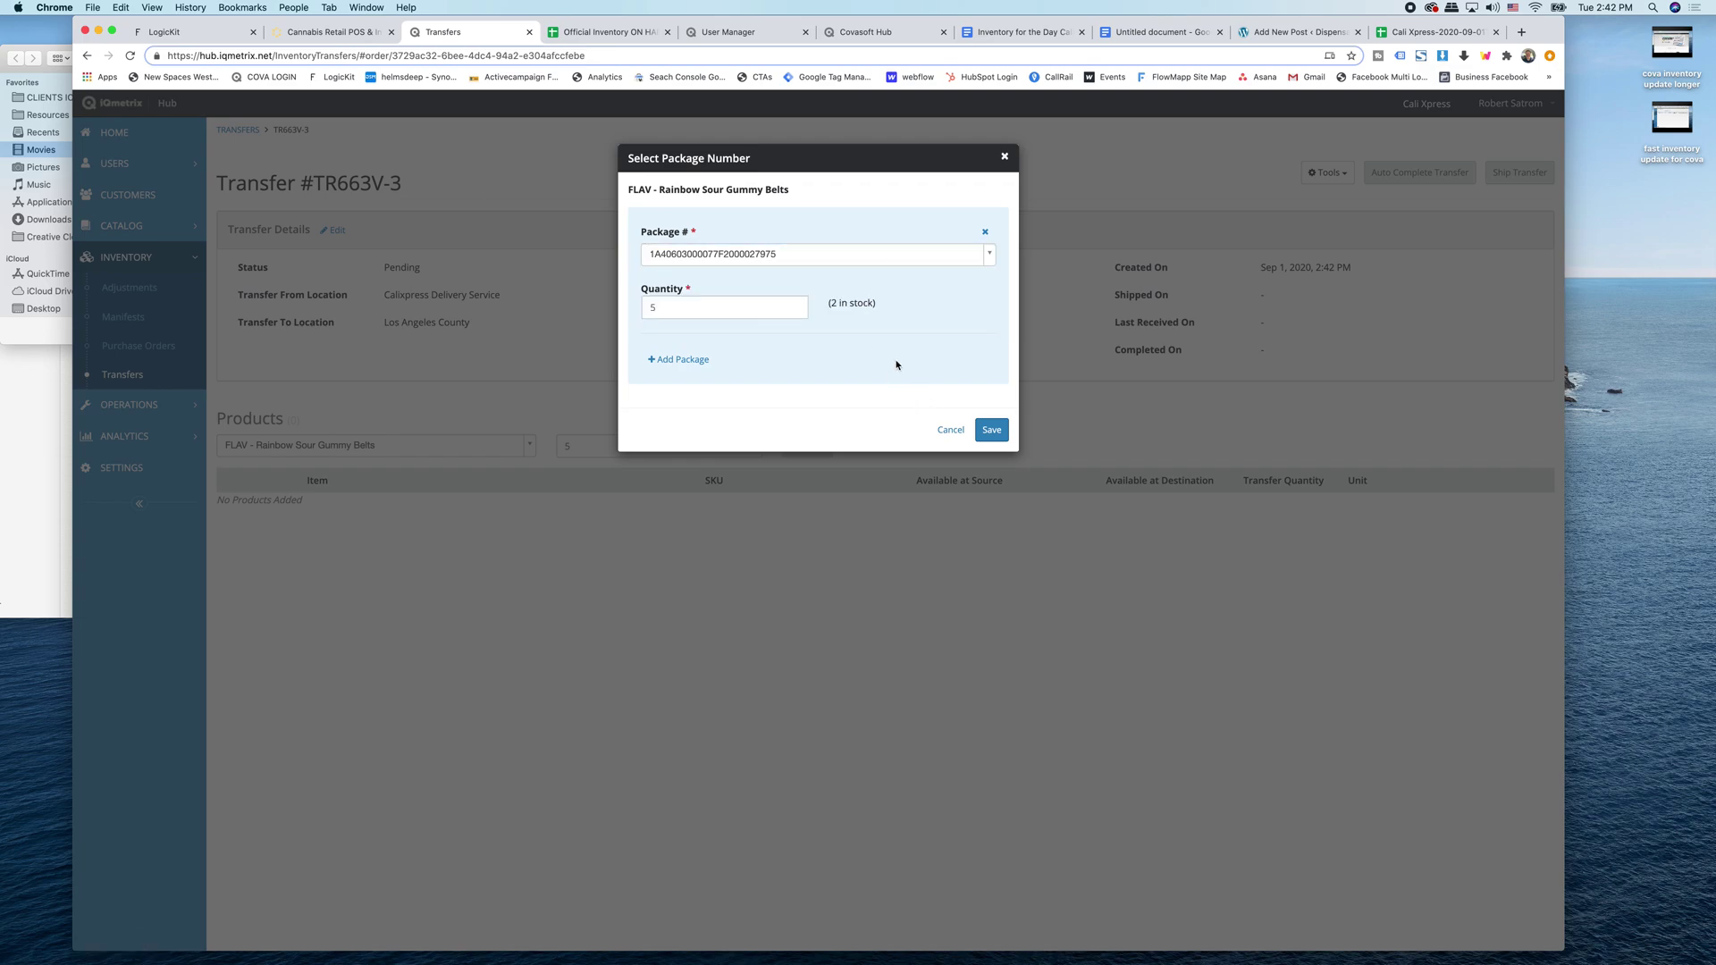
click(991, 430)
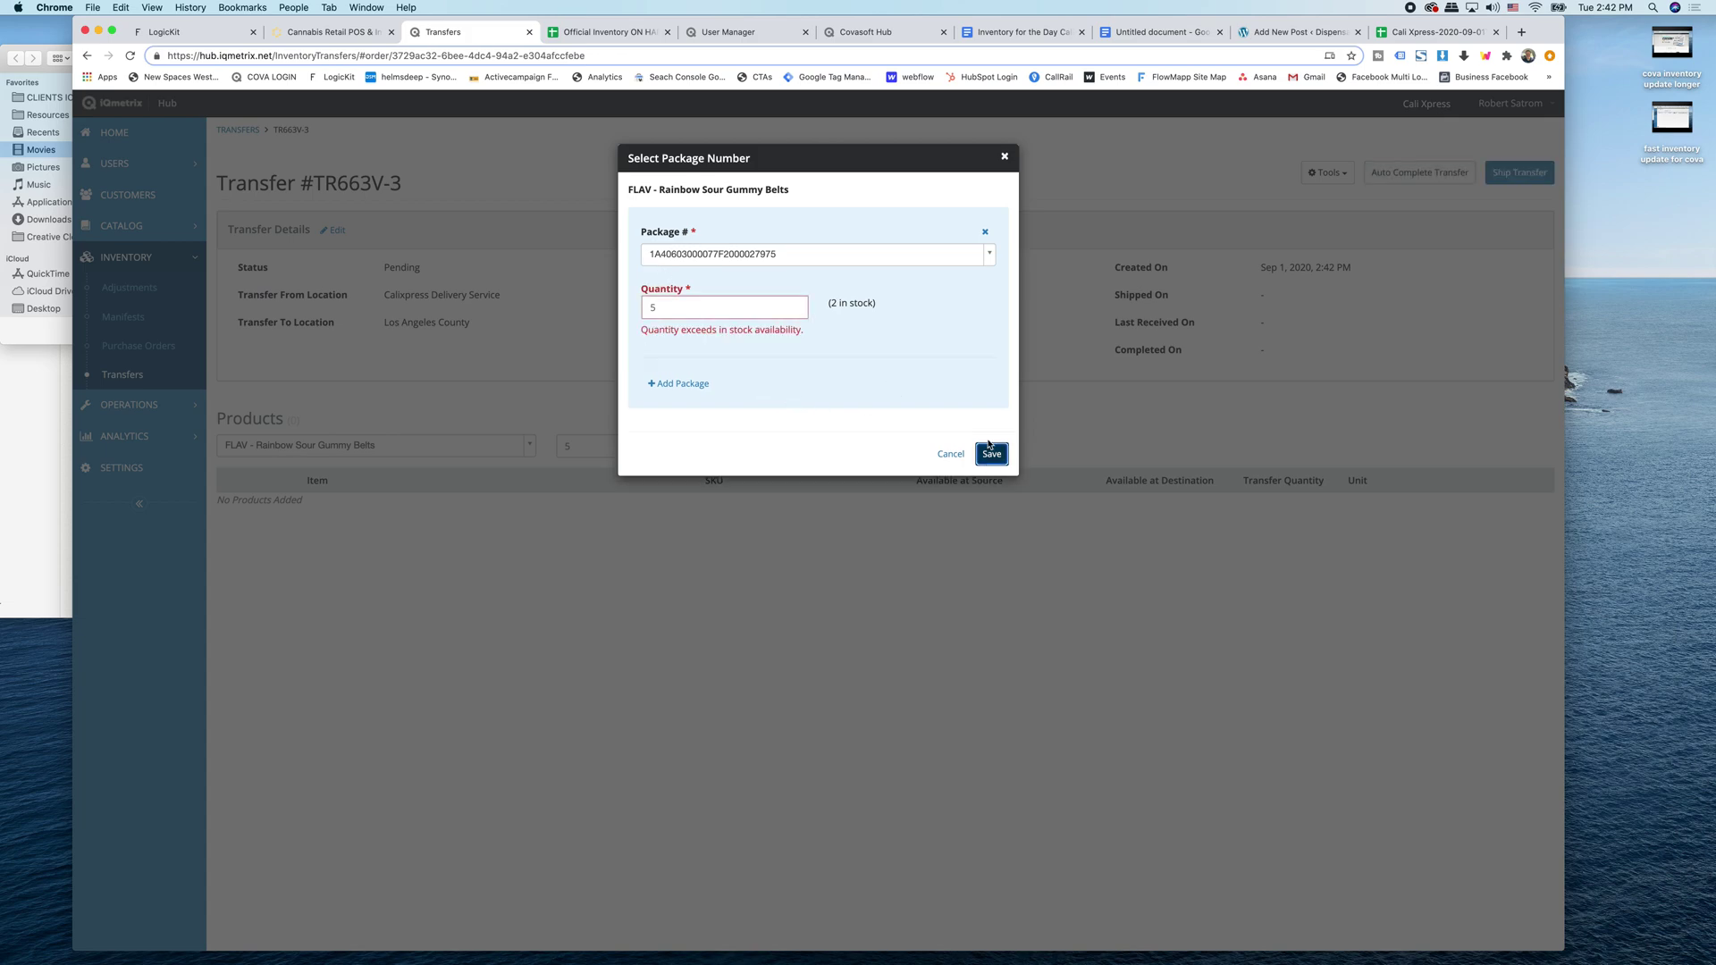
click(752, 308)
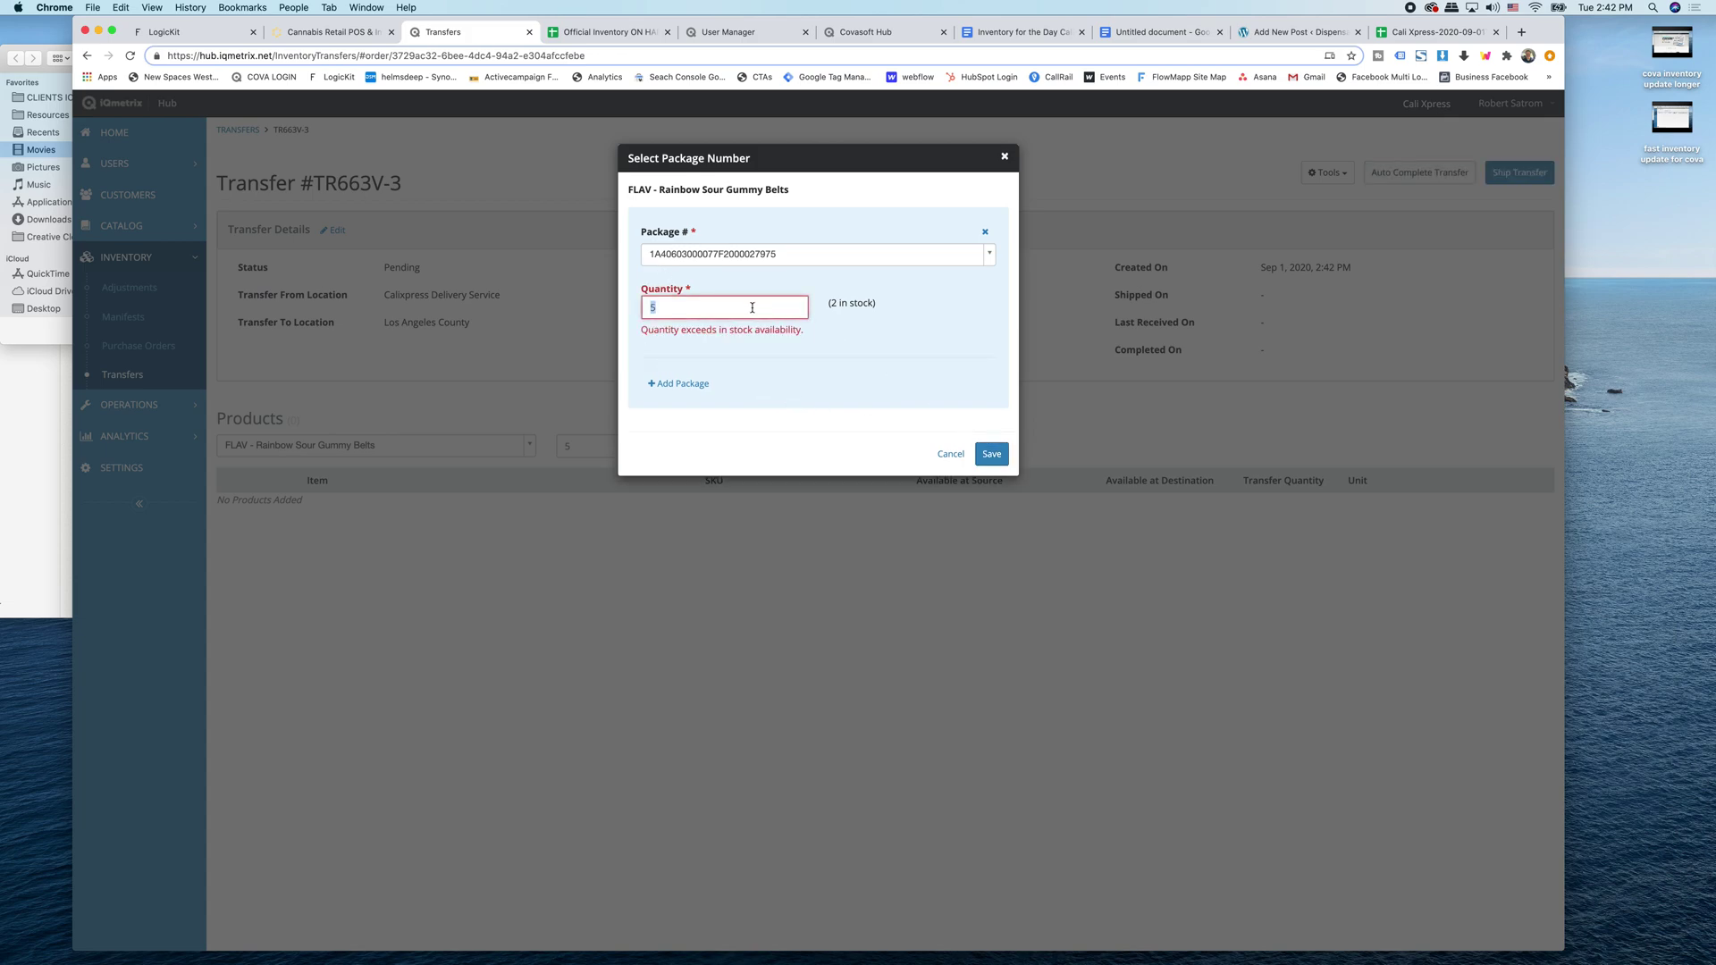
click(794, 255)
click(776, 313)
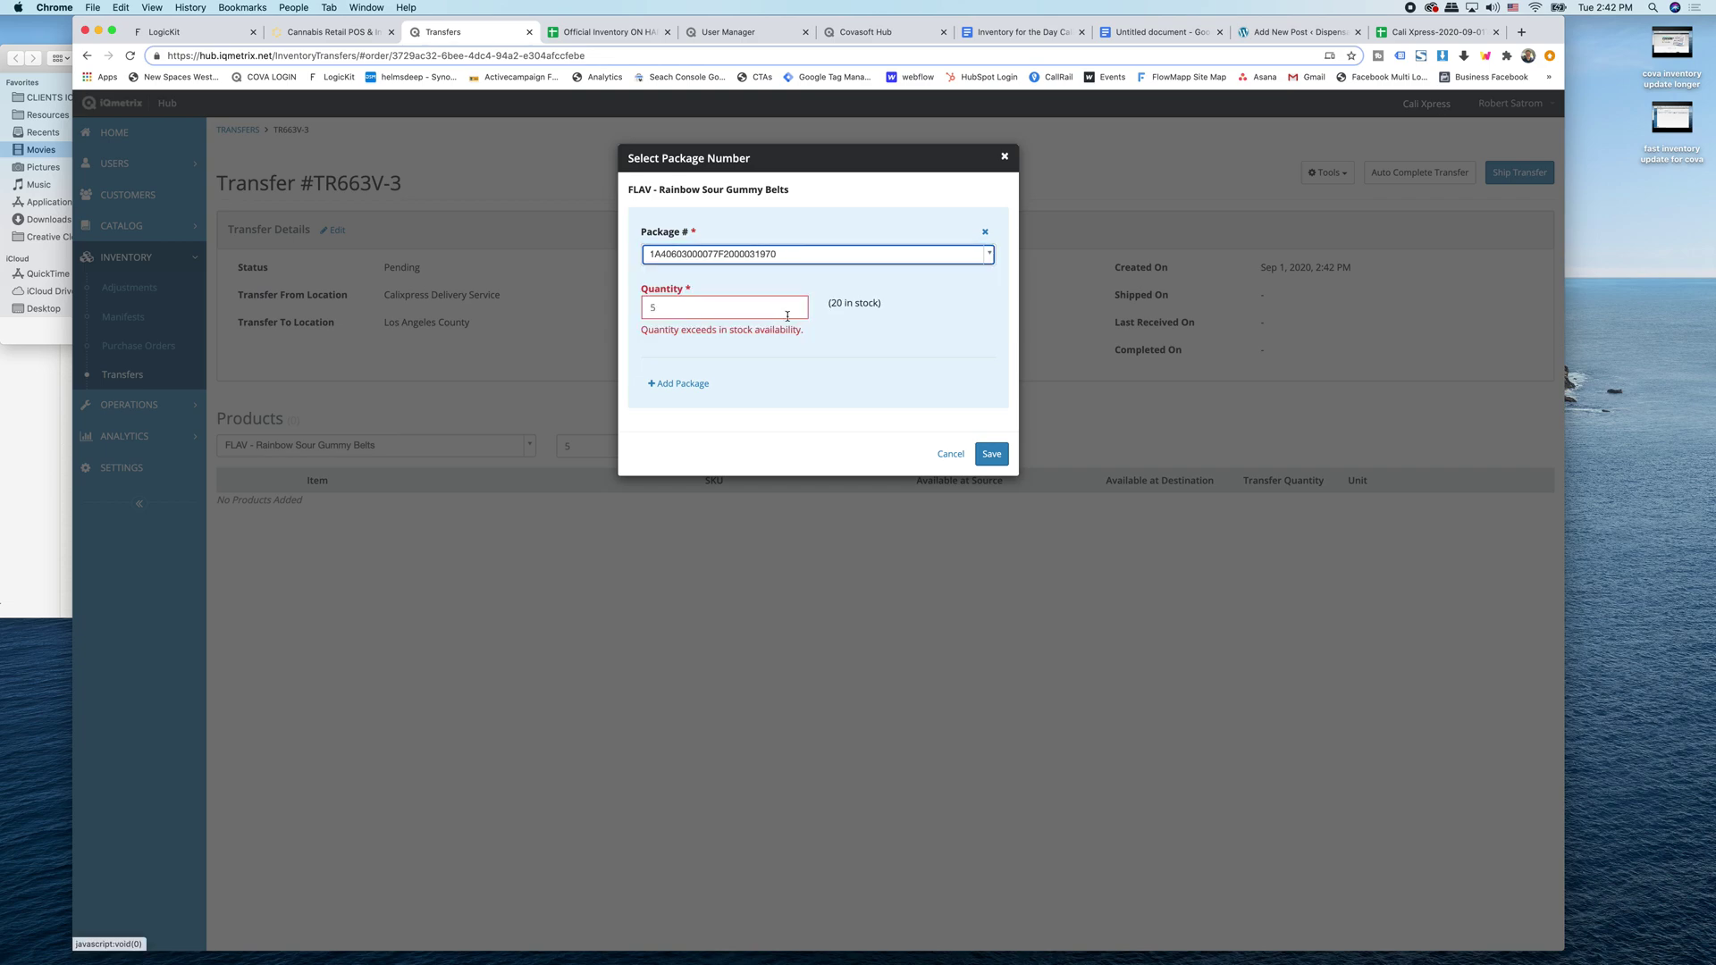
click(992, 454)
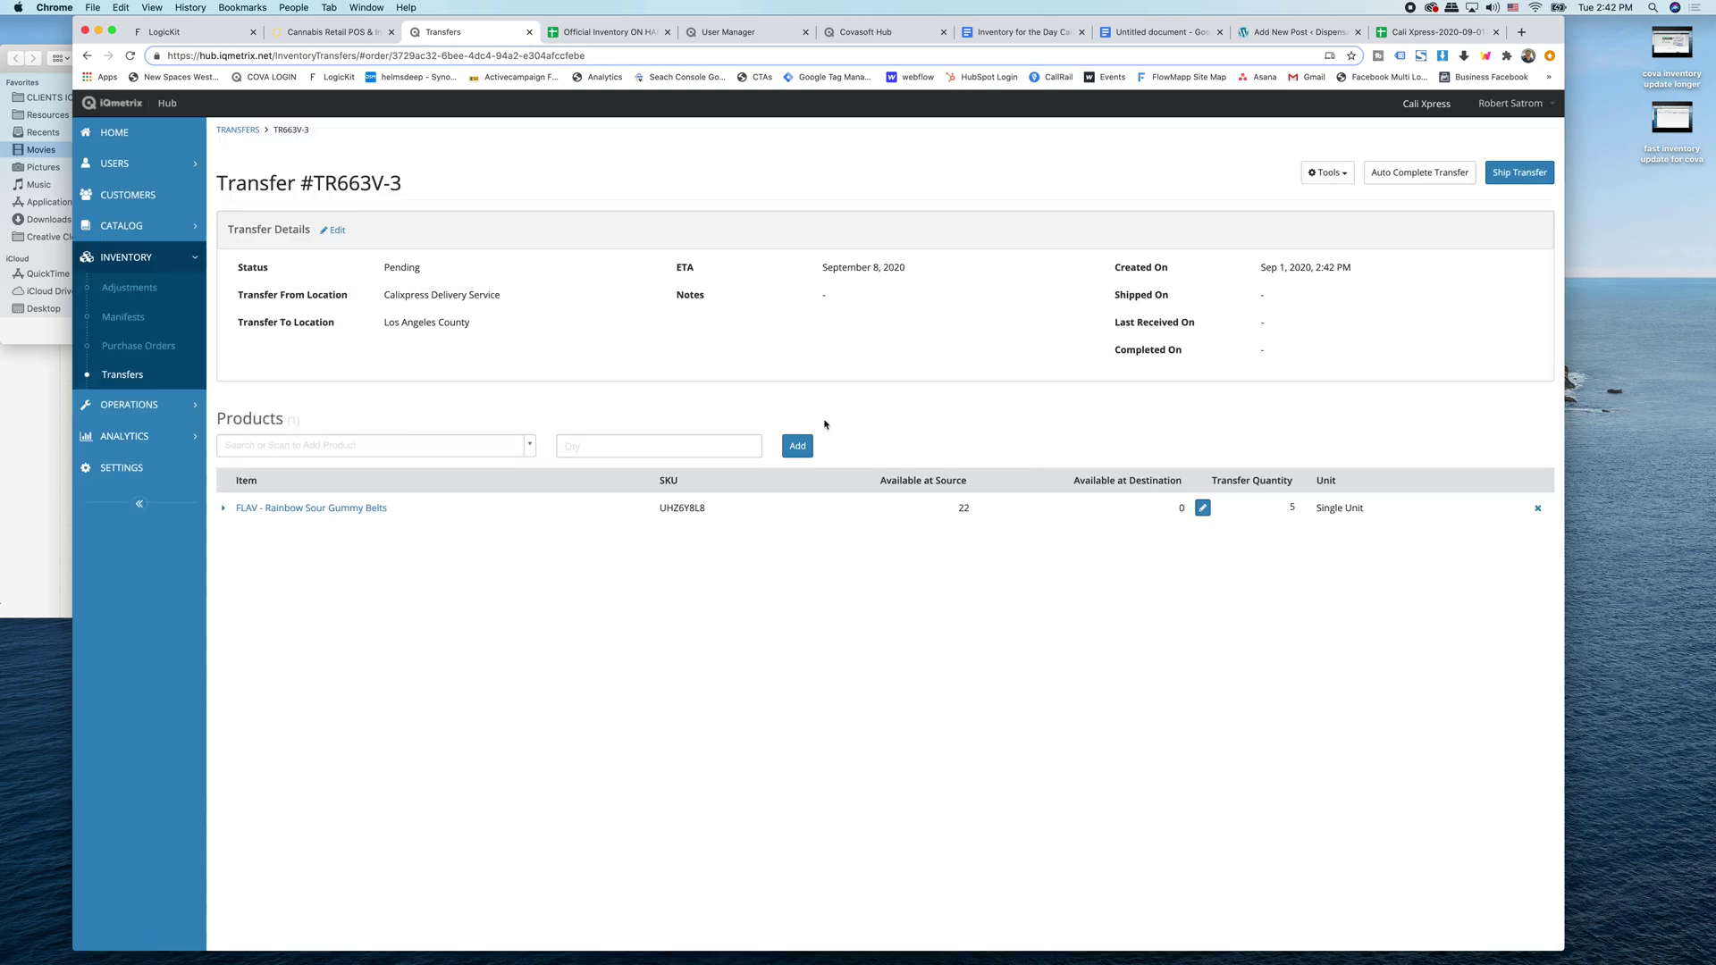
click(369, 447)
click(740, 779)
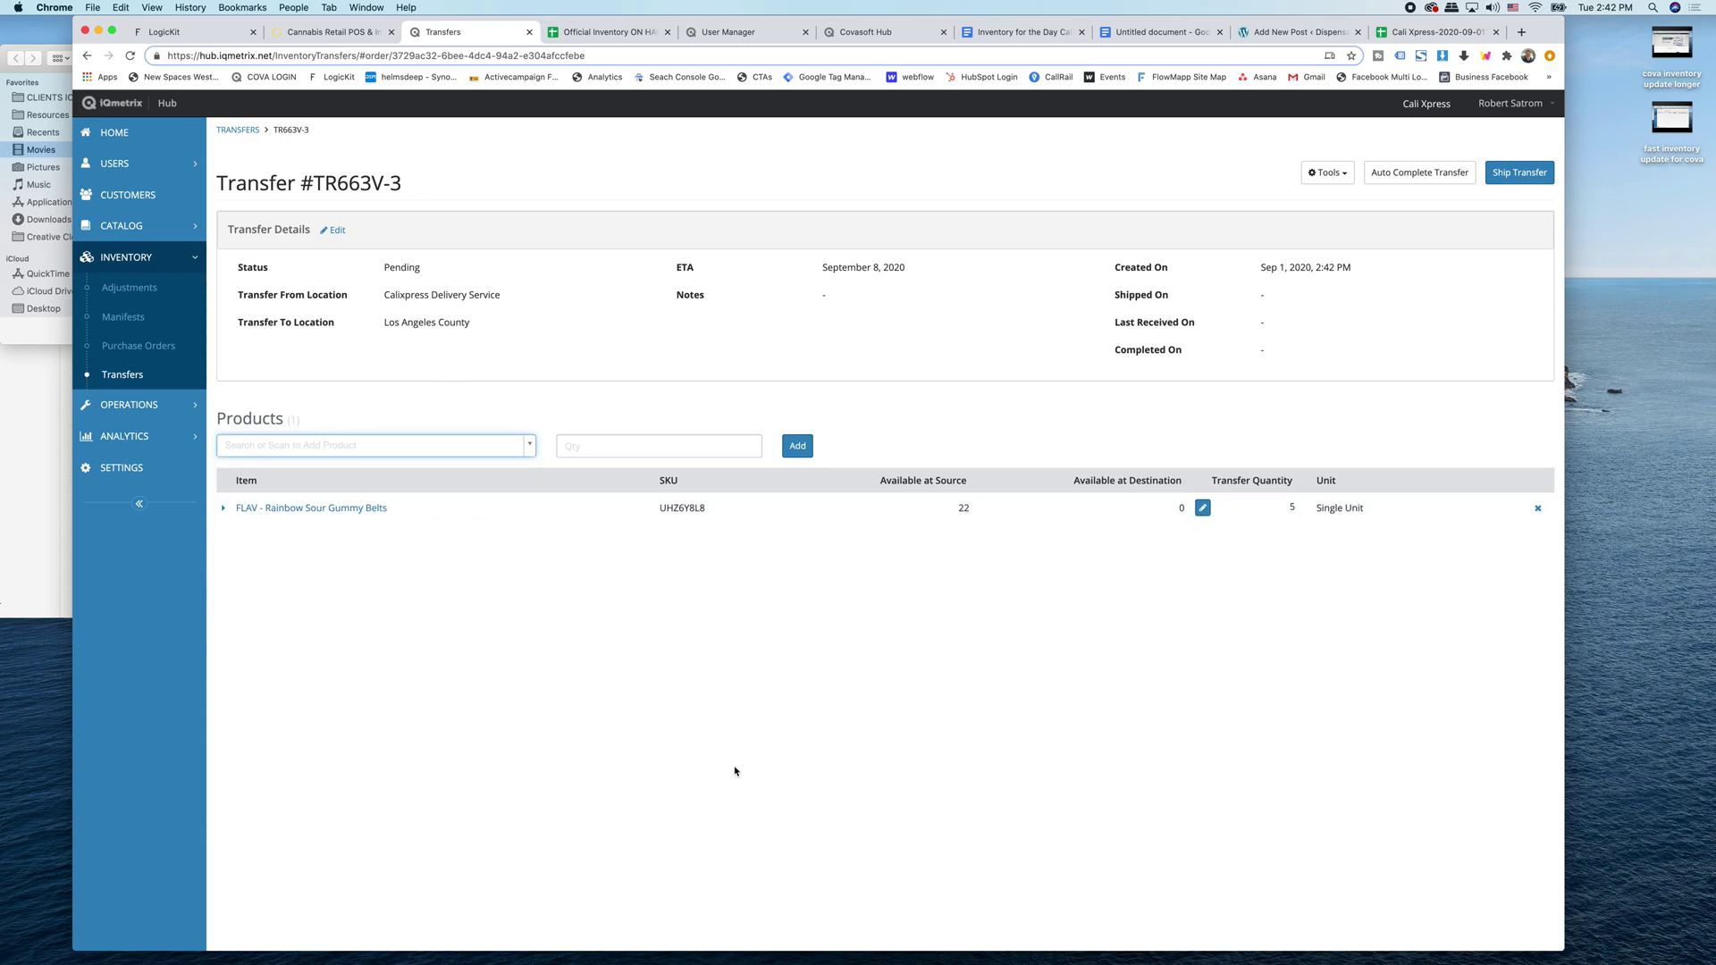
click(1473, 410)
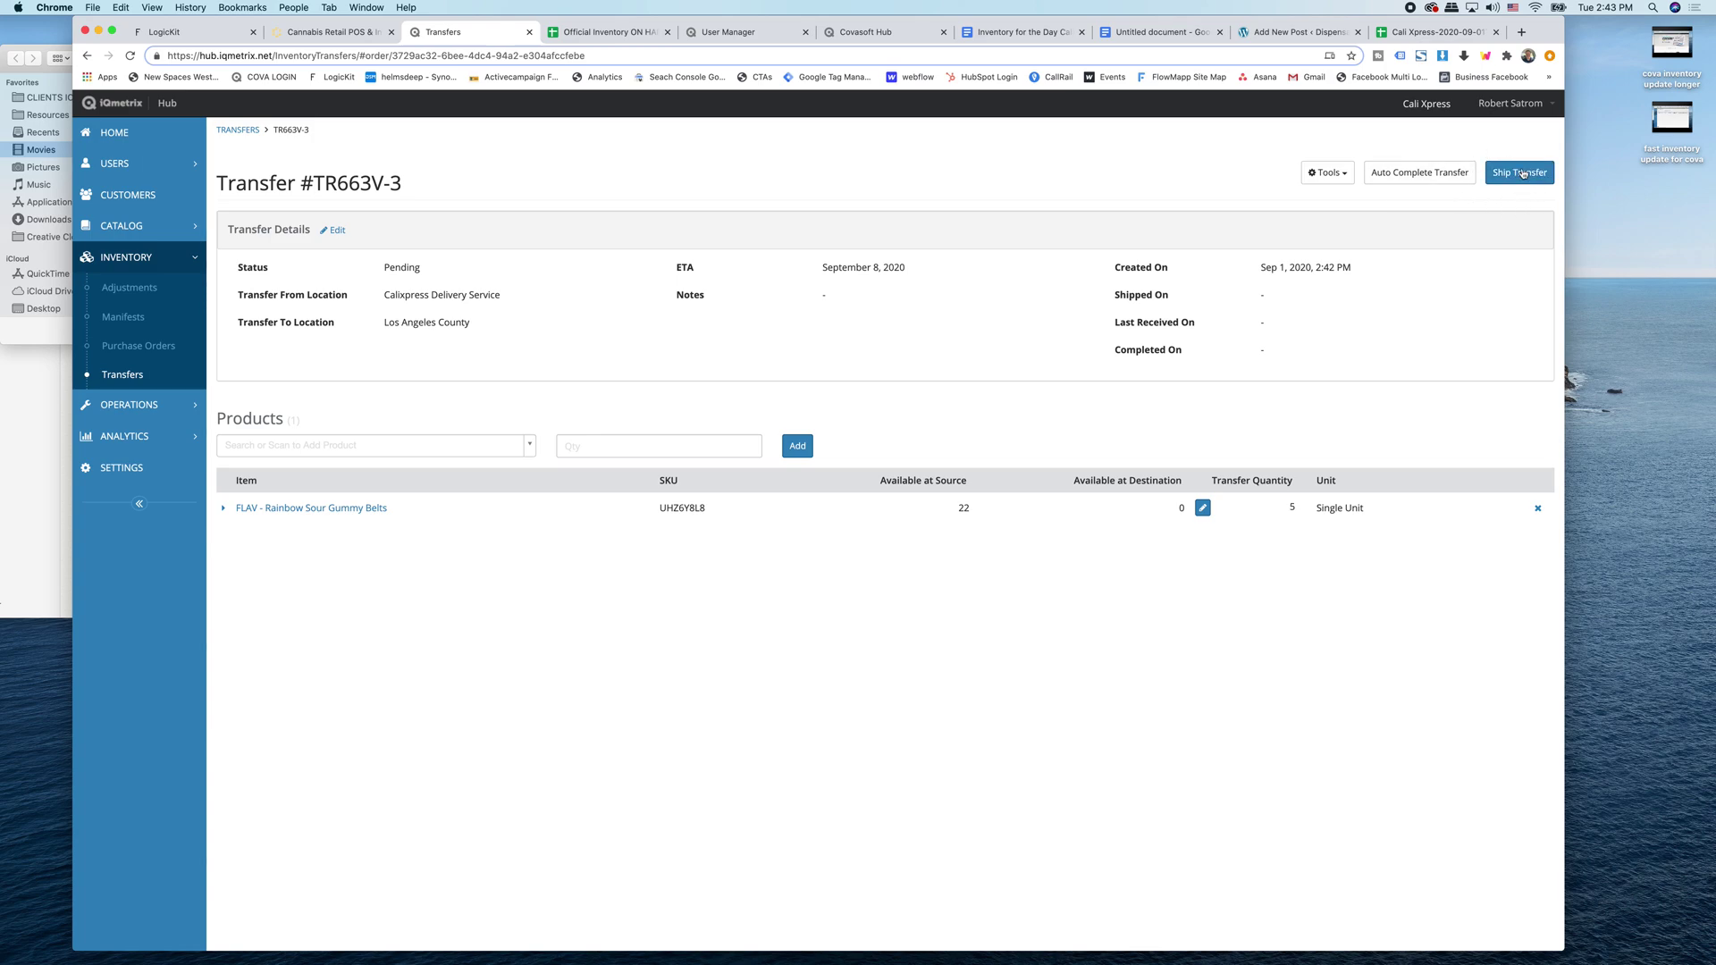
click(1524, 173)
View Los Angeles County's inventory in LogicKit, then return to the Locations list
click(209, 32)
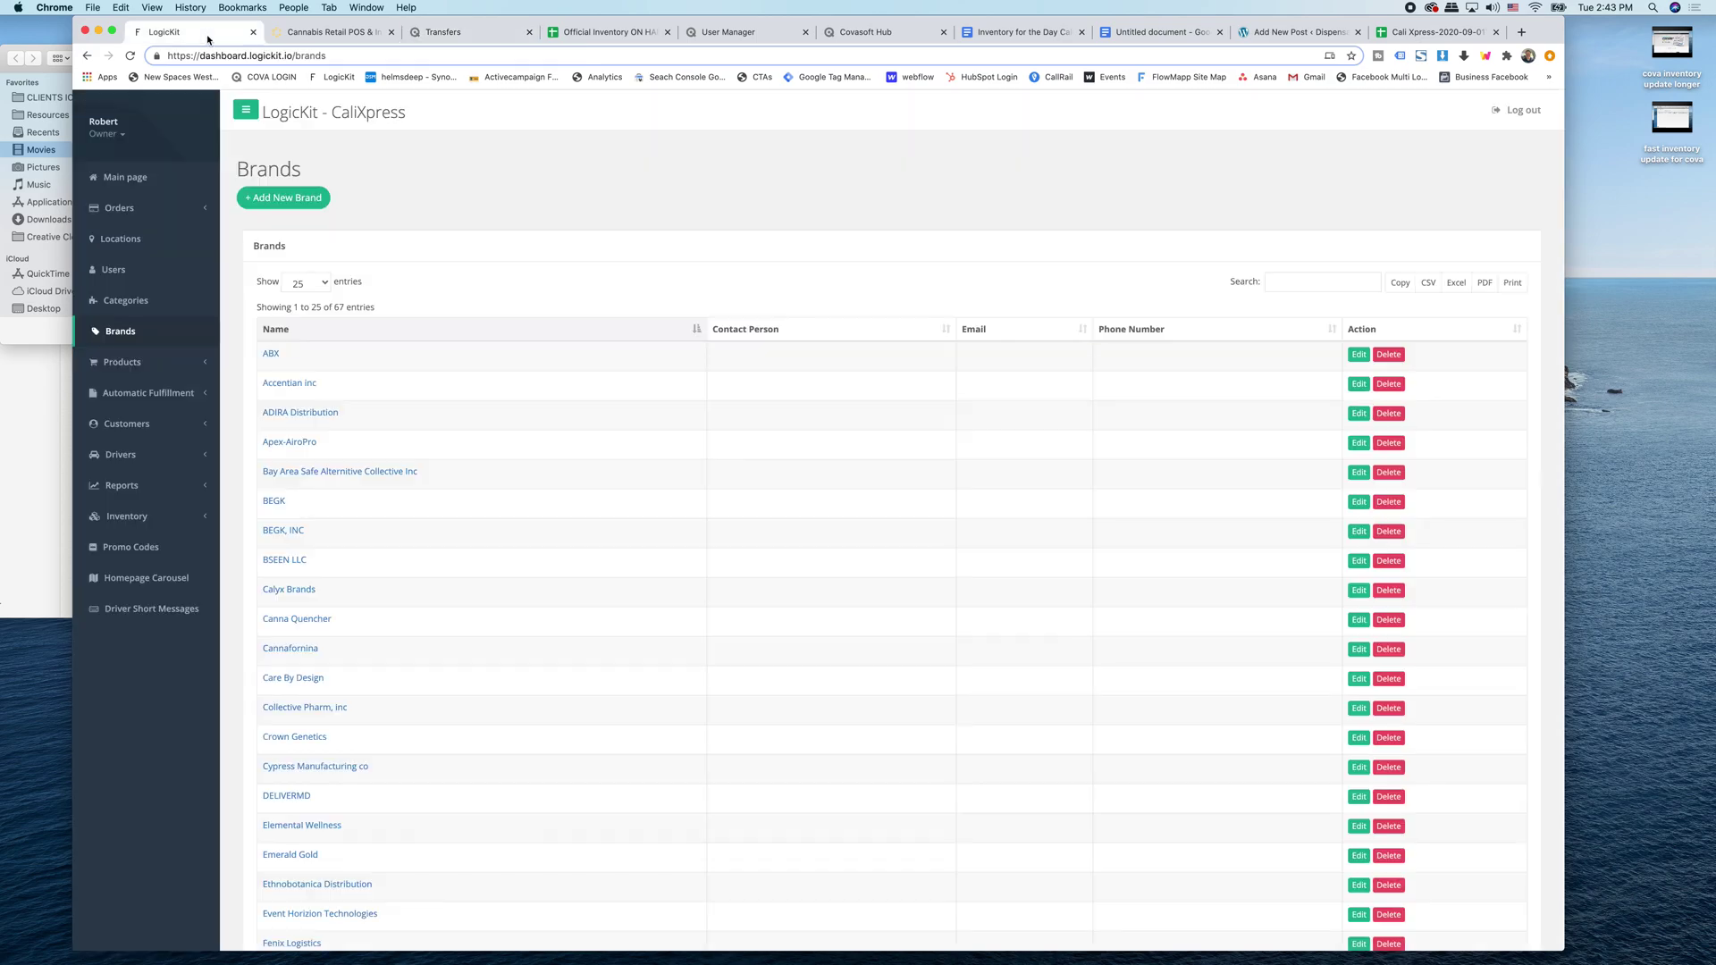
click(121, 239)
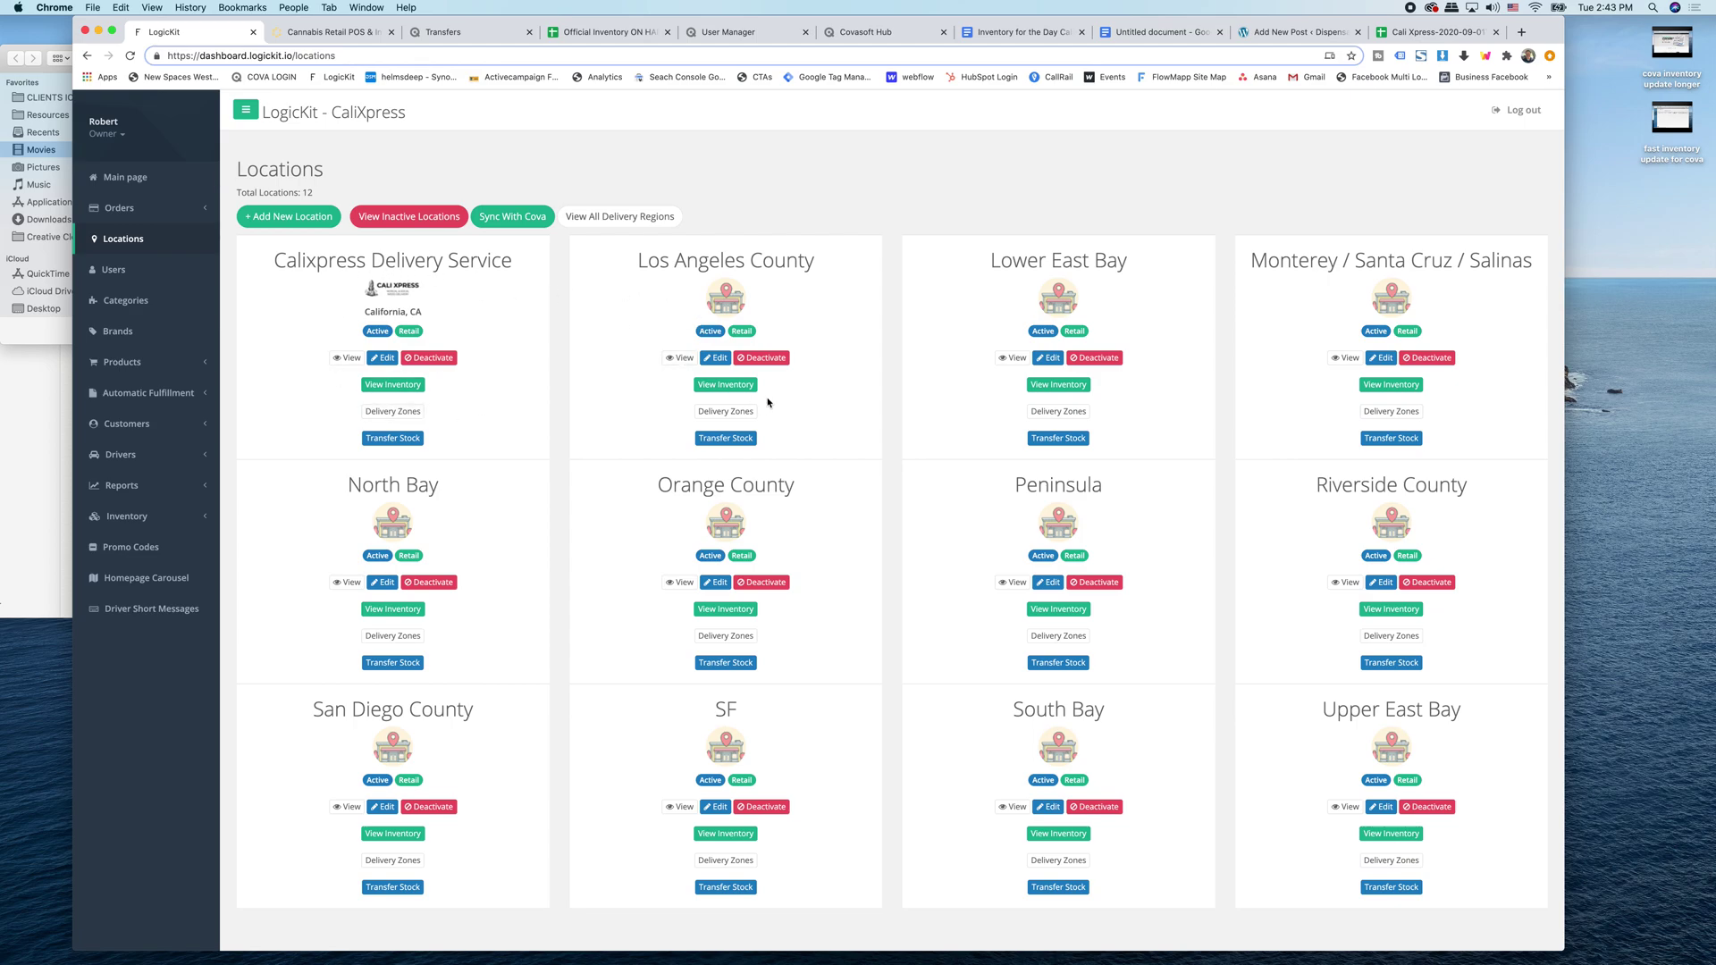
click(726, 386)
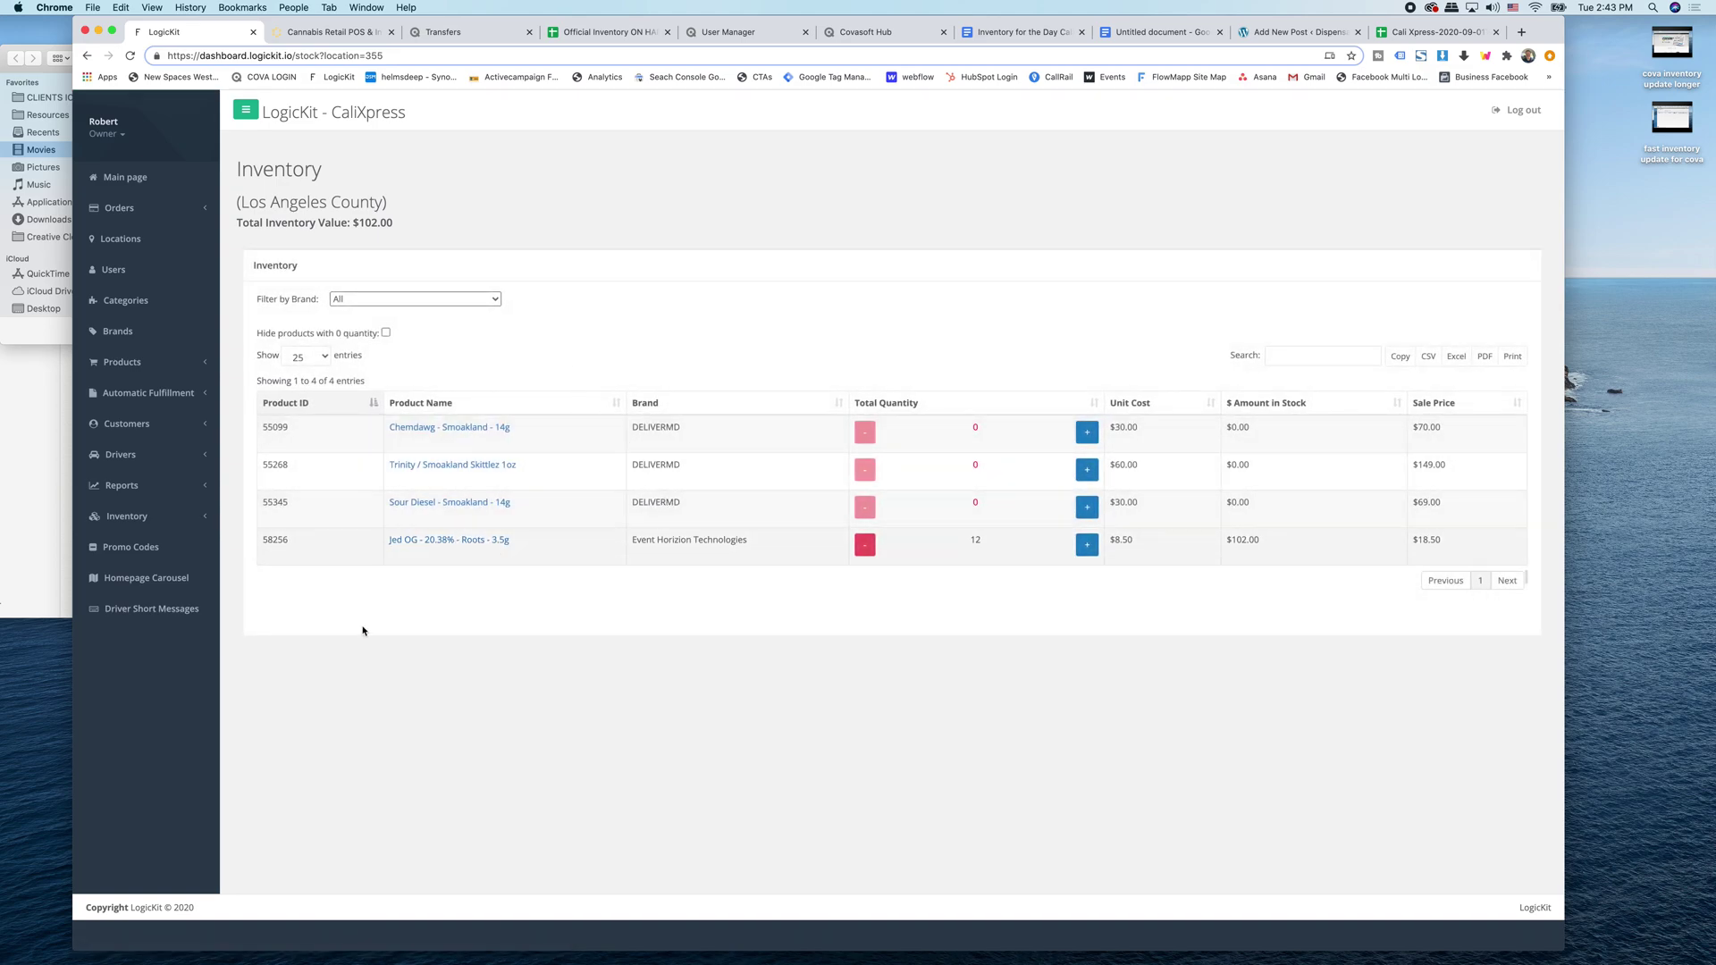
click(120, 239)
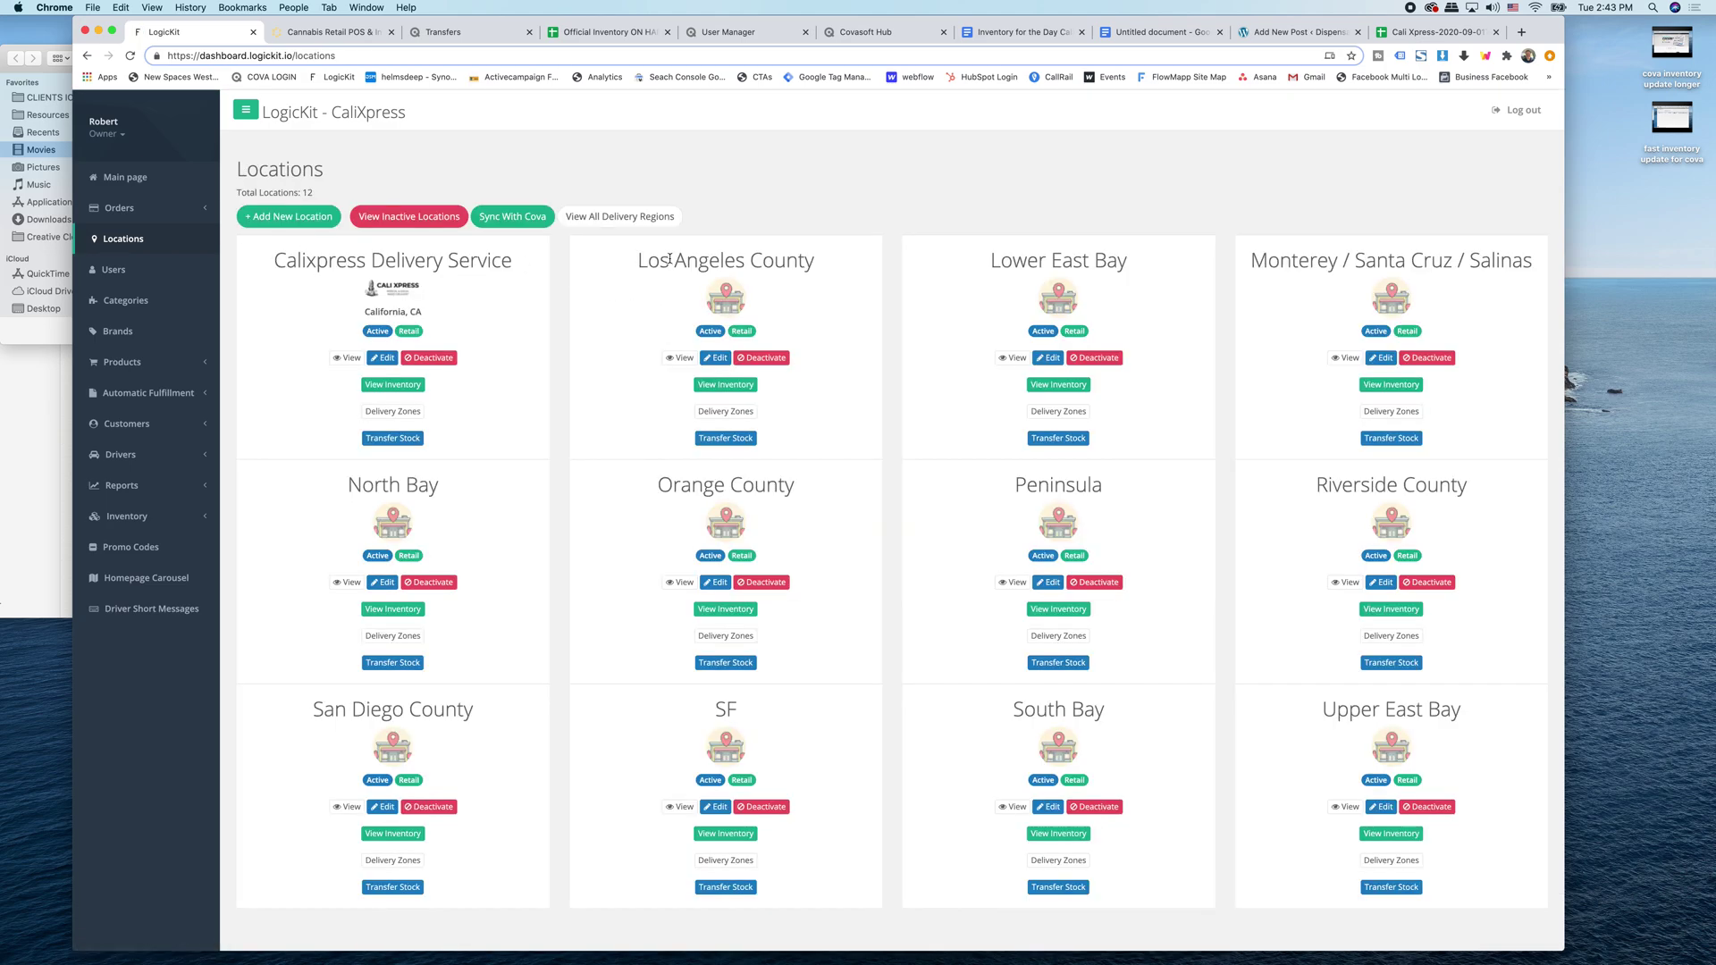
drag(616, 264, 816, 272)
click(718, 358)
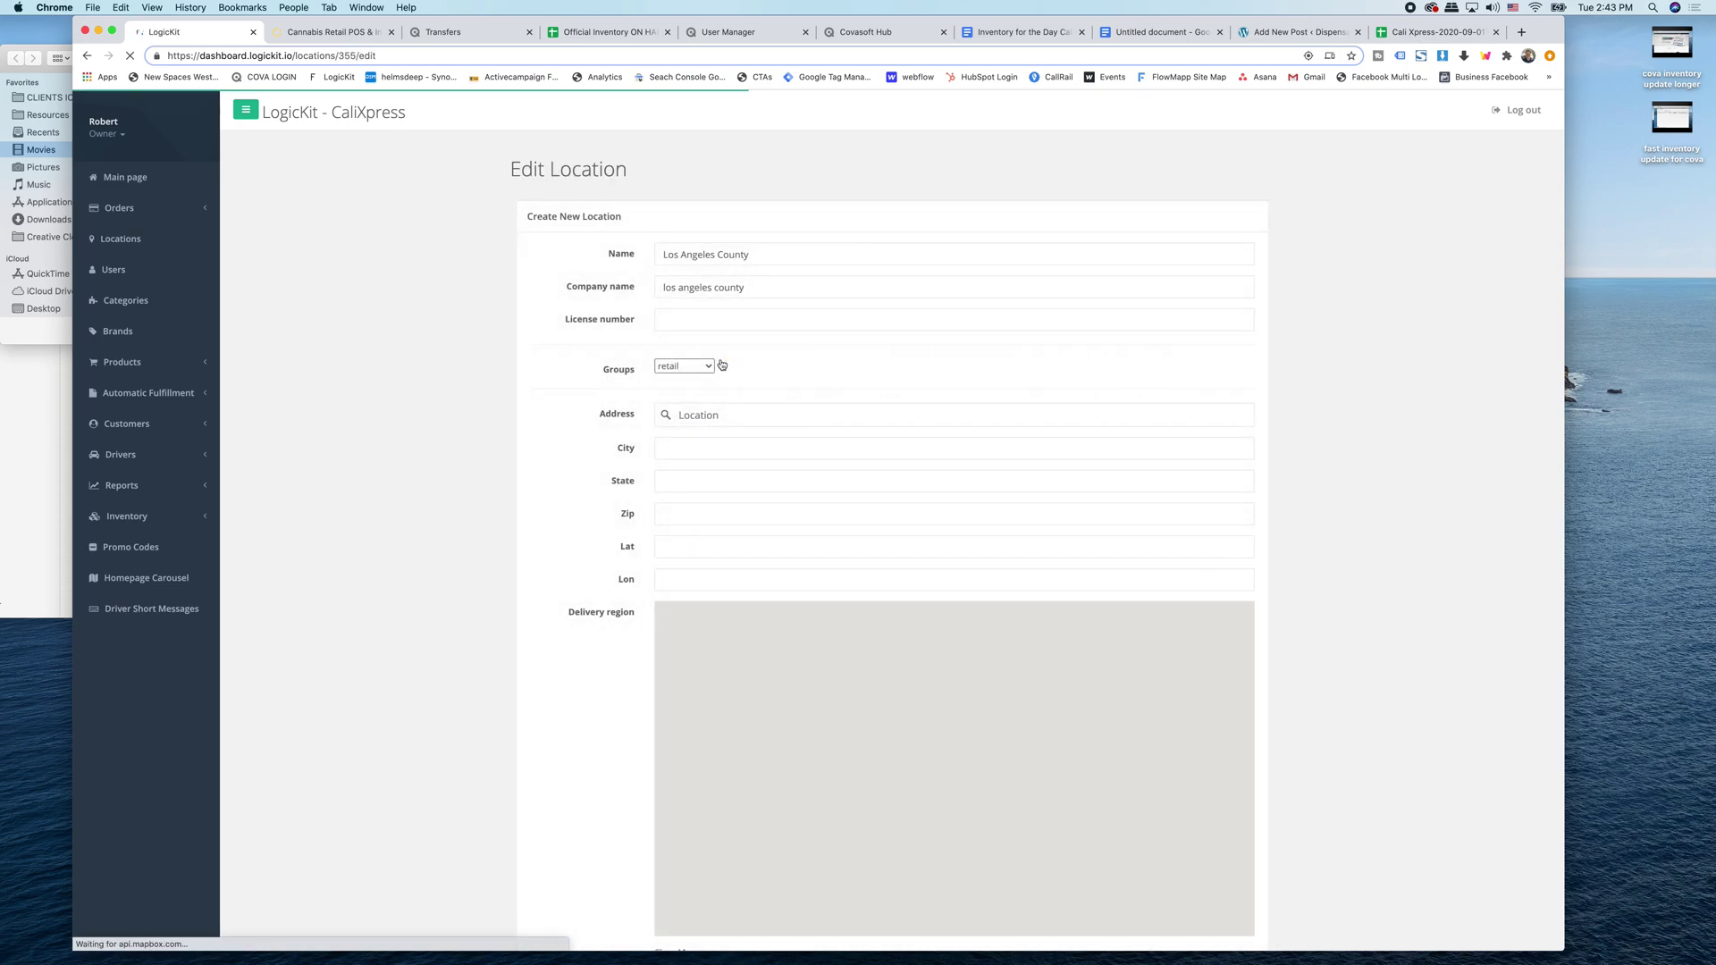
scroll(603, 422, down, 3)
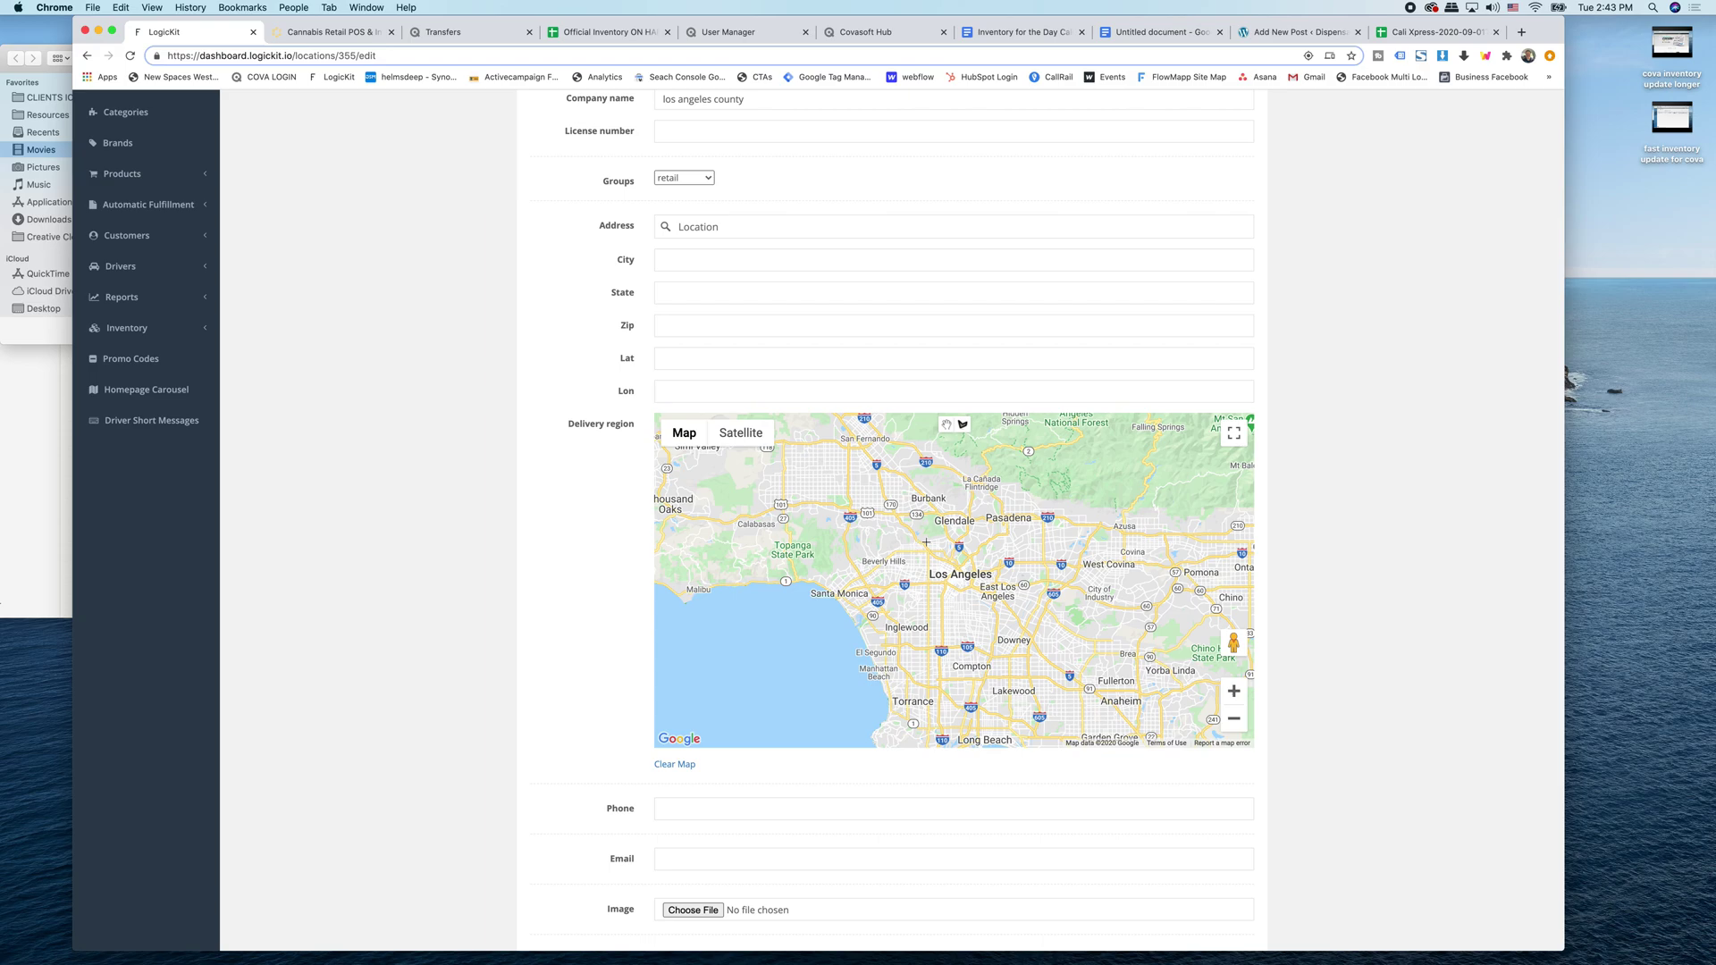
click(913, 498)
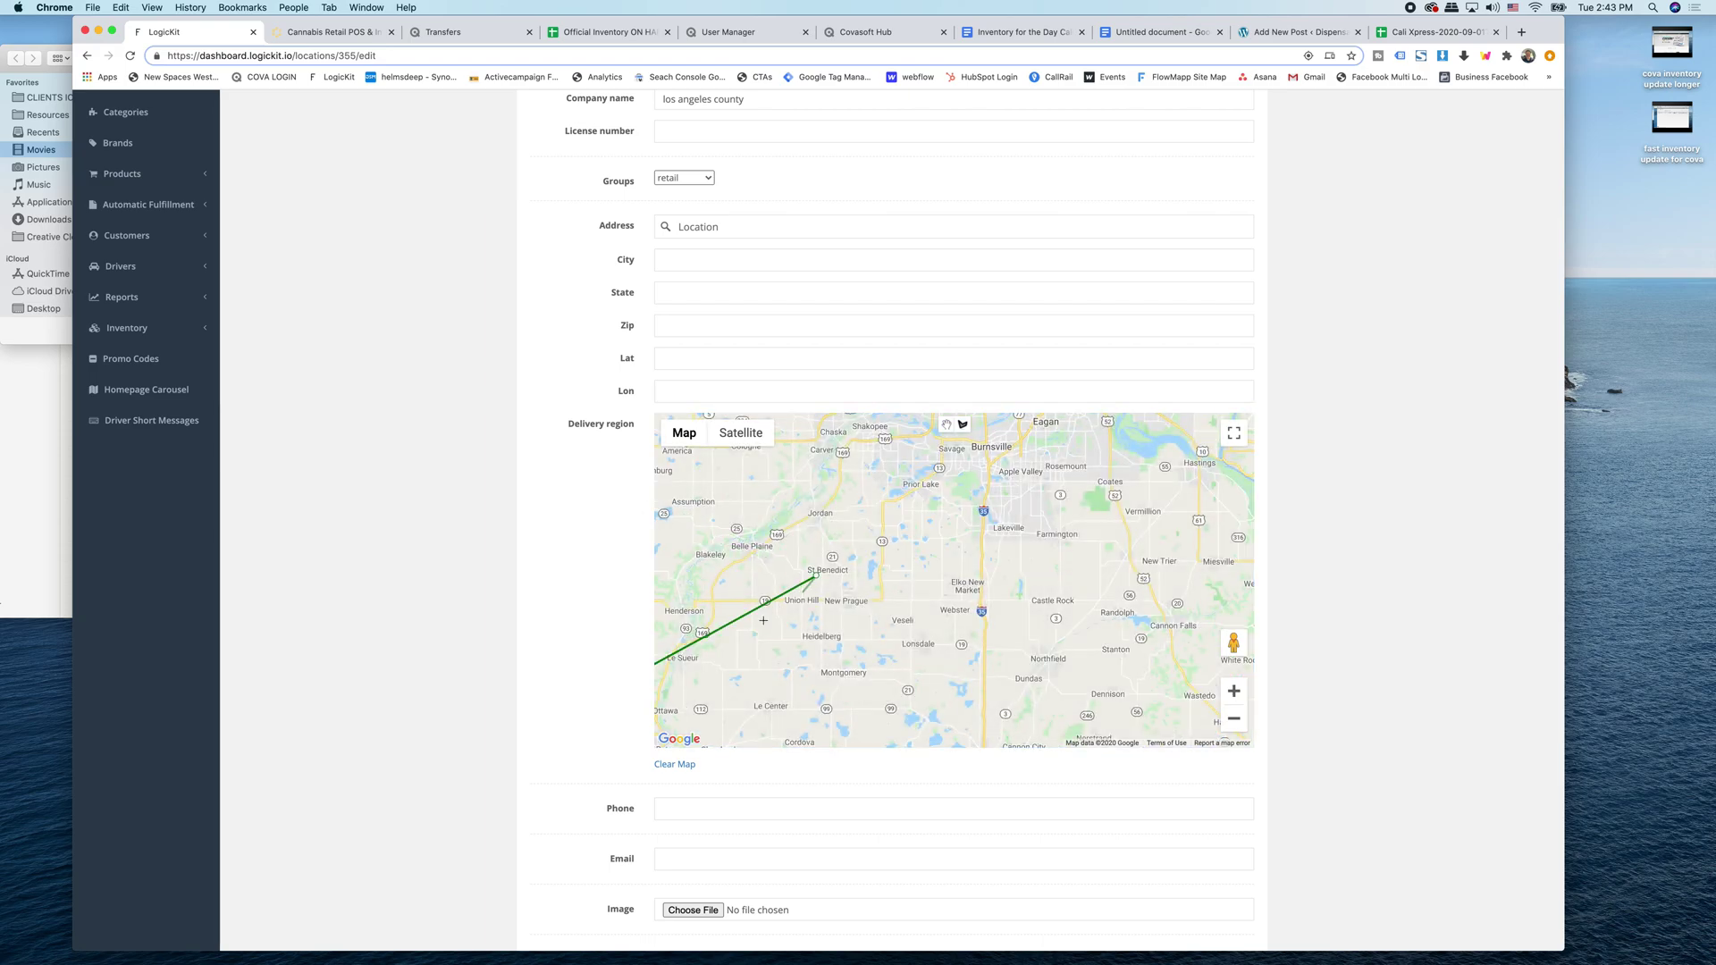
scroll(810, 625, down, 2)
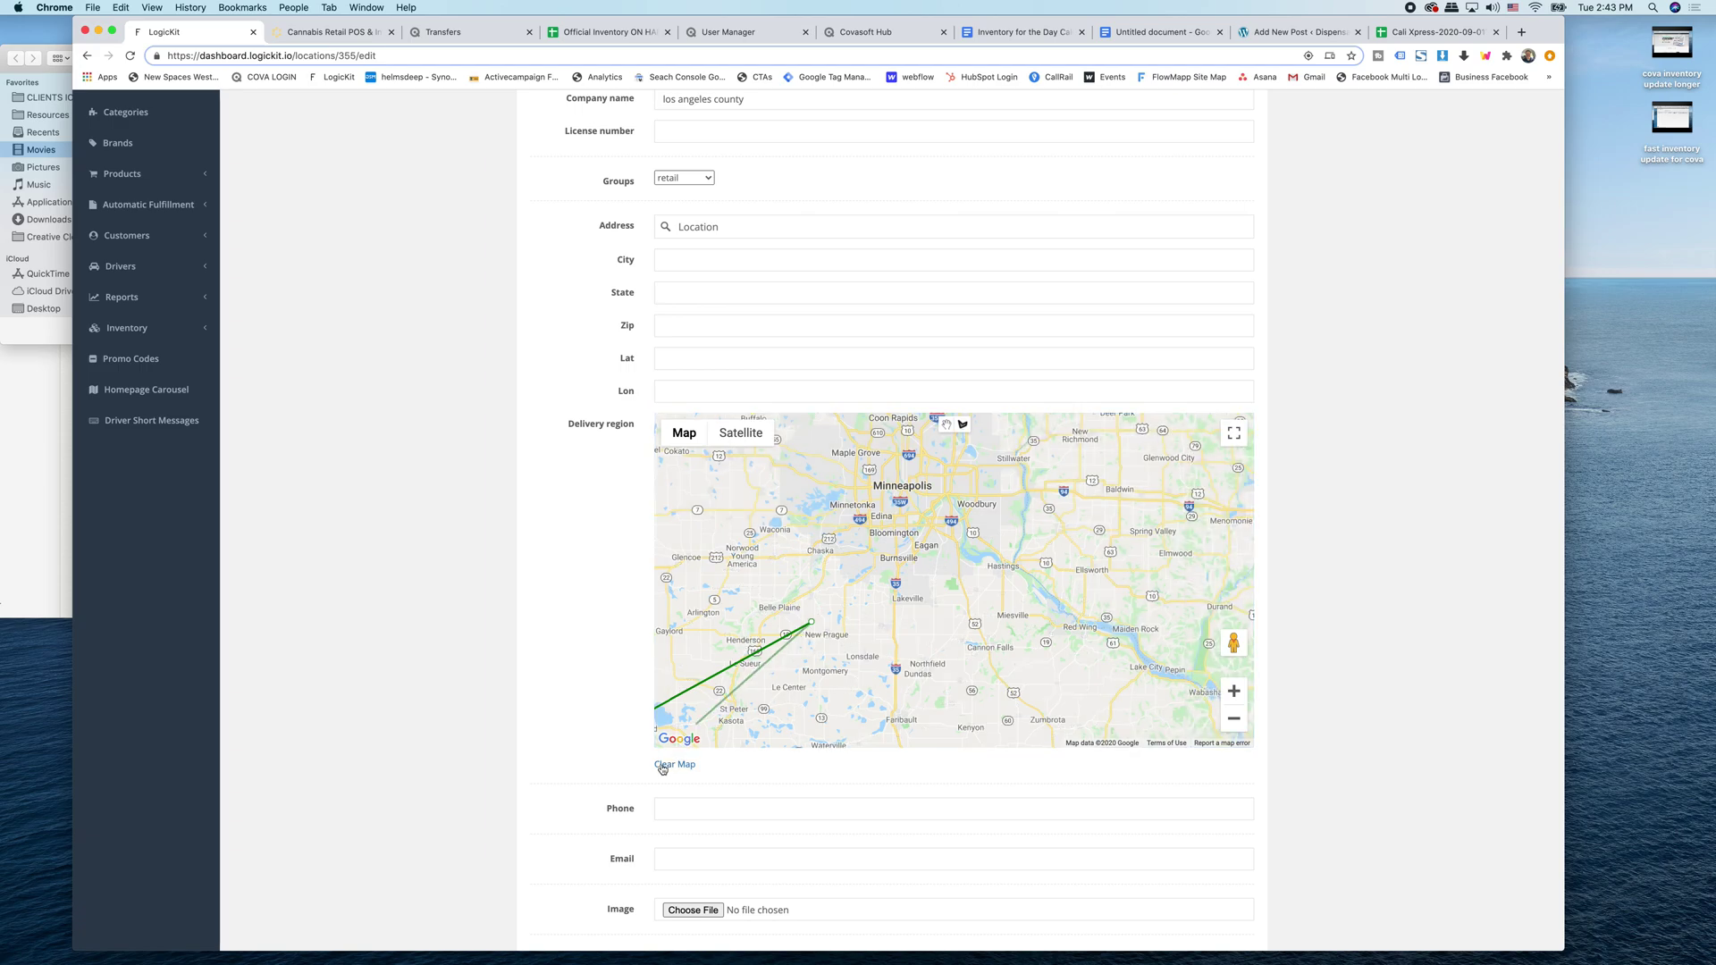
click(775, 640)
scroll(774, 671, down, 3)
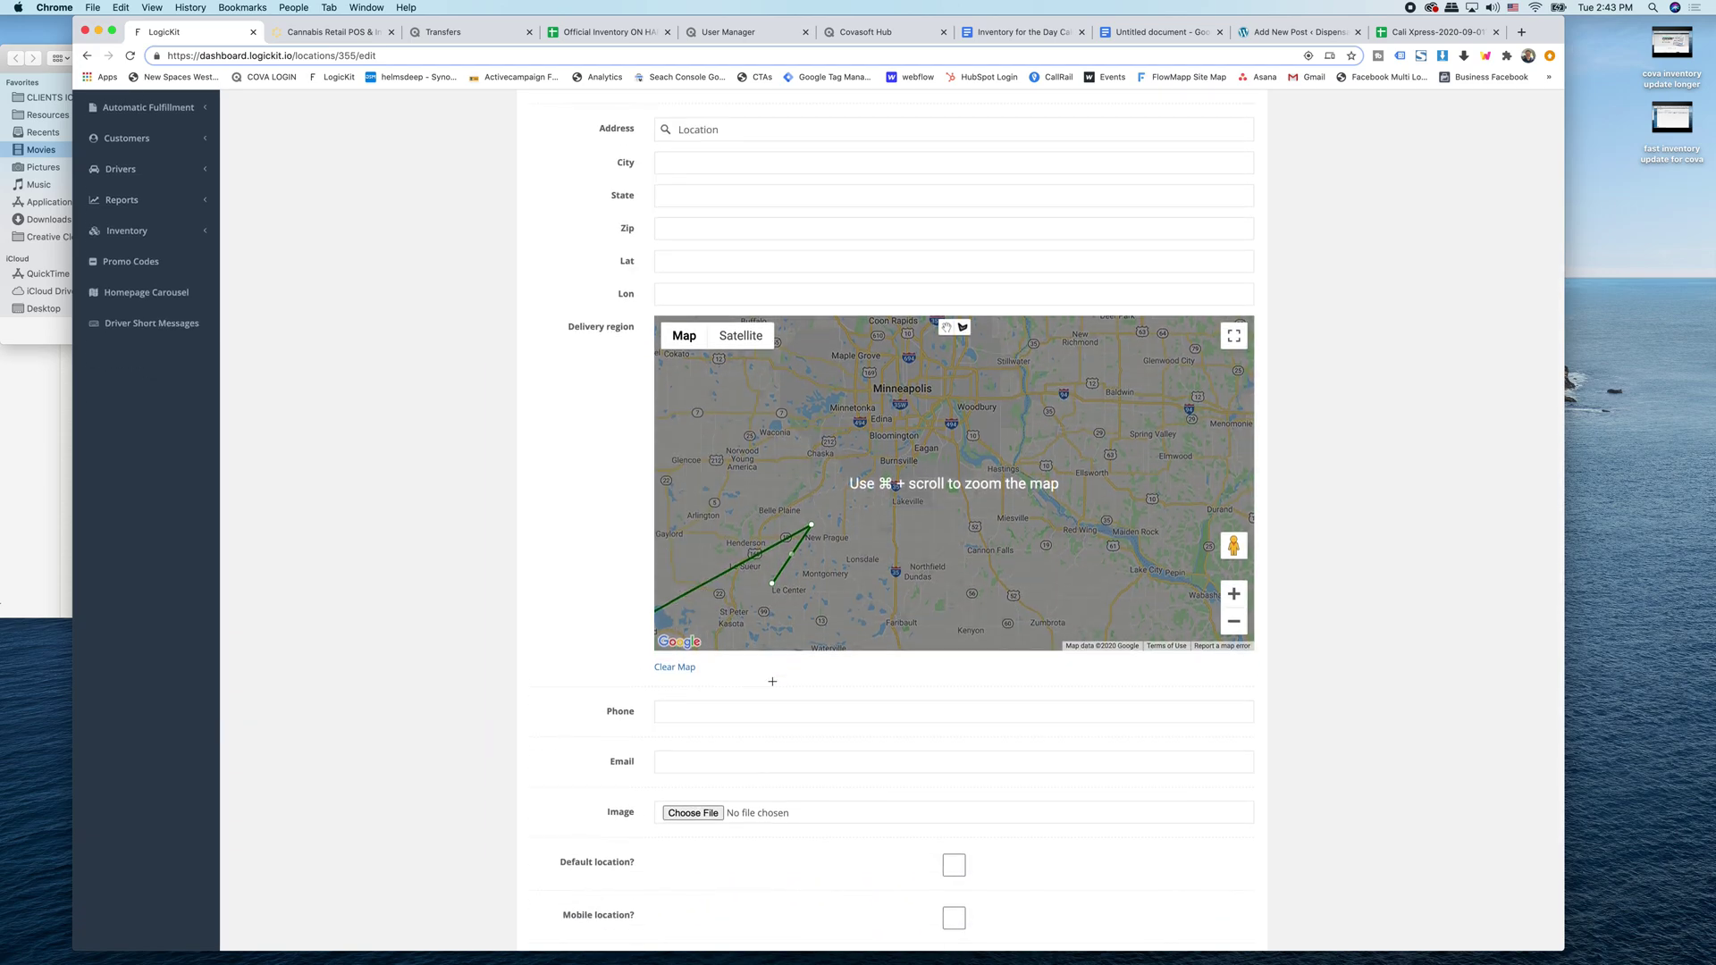
scroll(771, 683, down, 1)
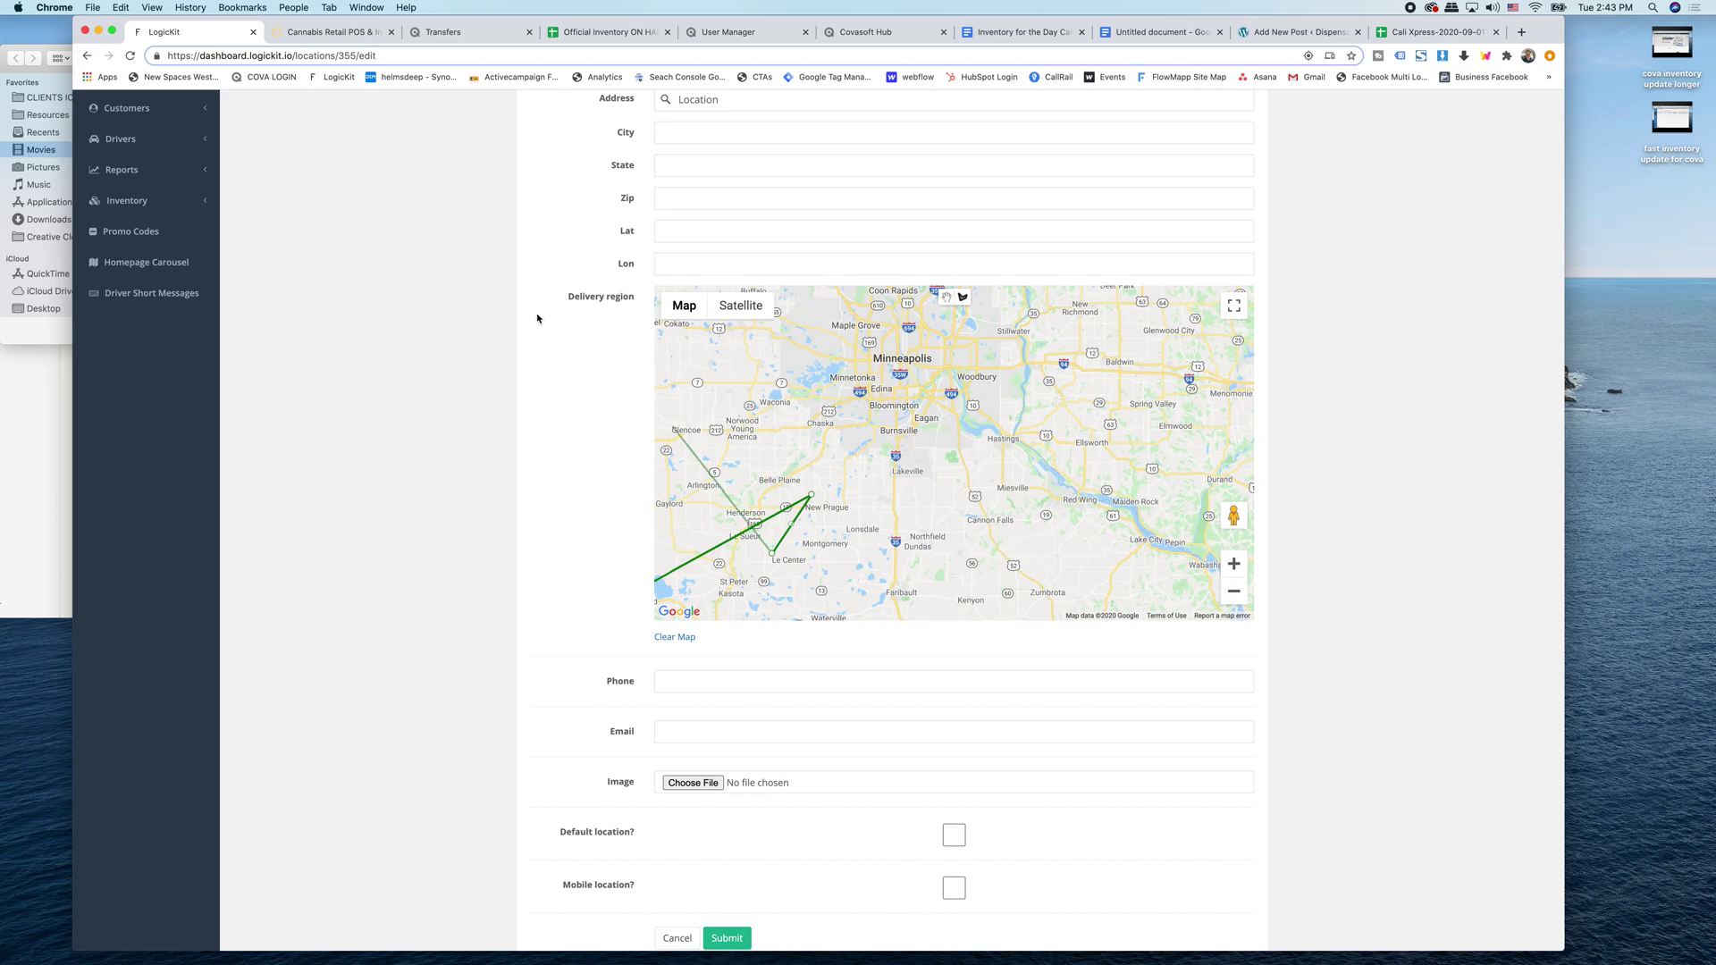
scroll(469, 342, up, 5)
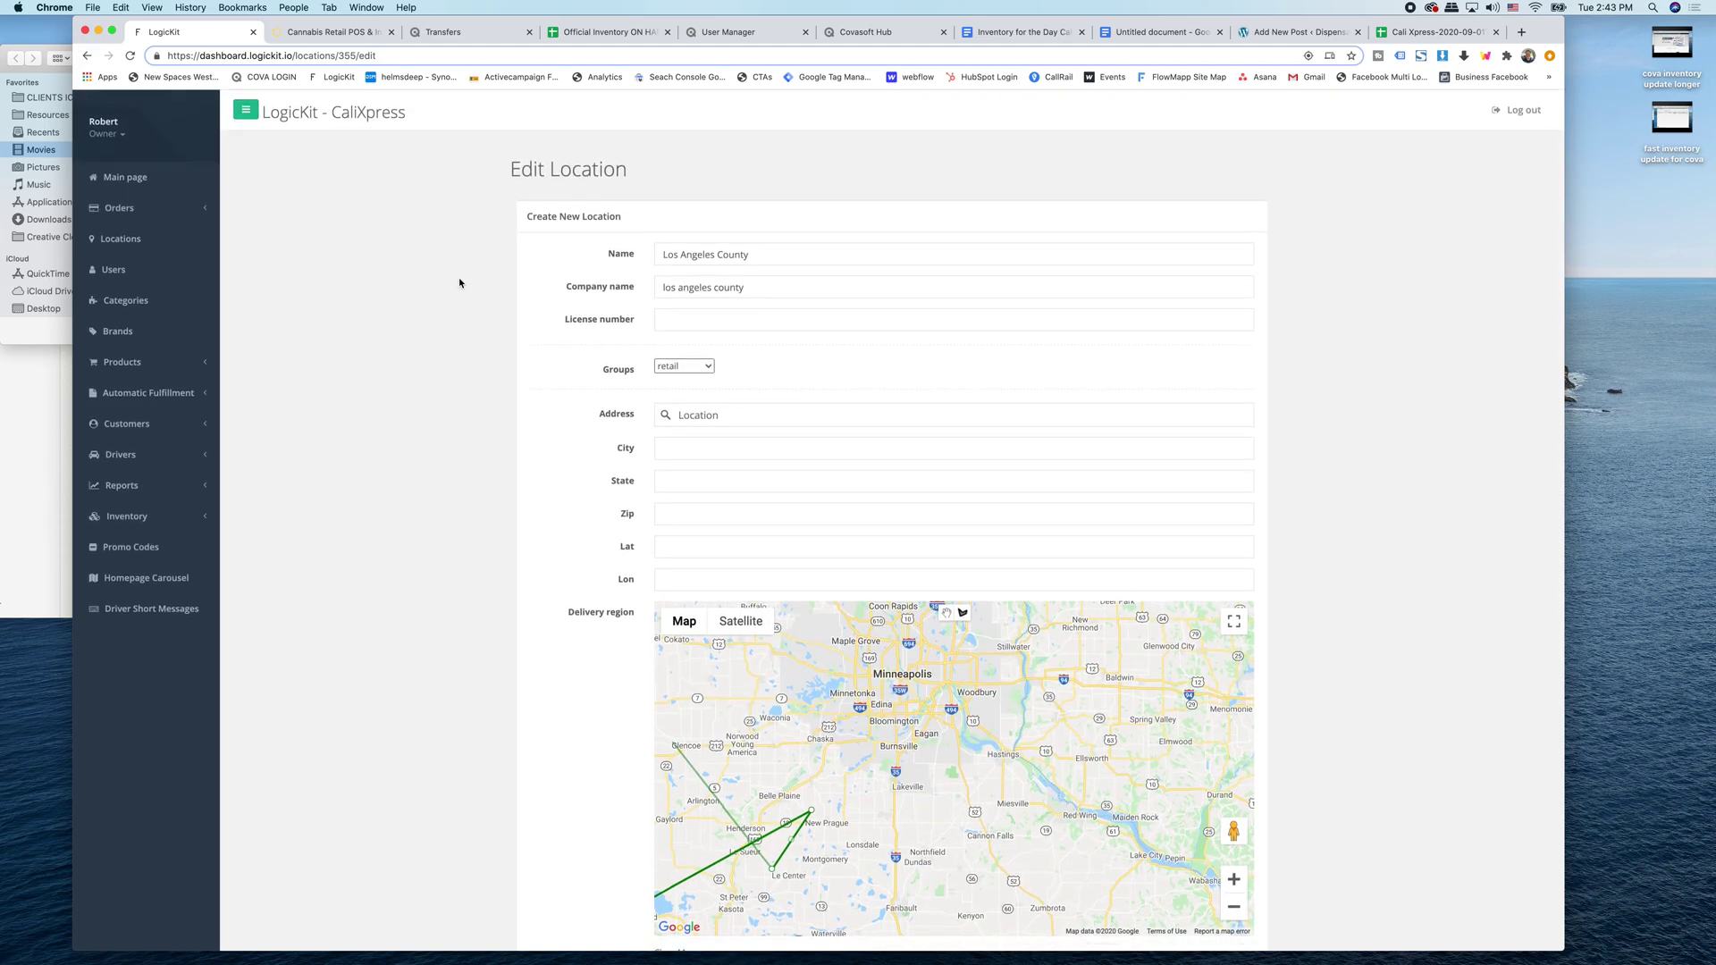
key(Return)
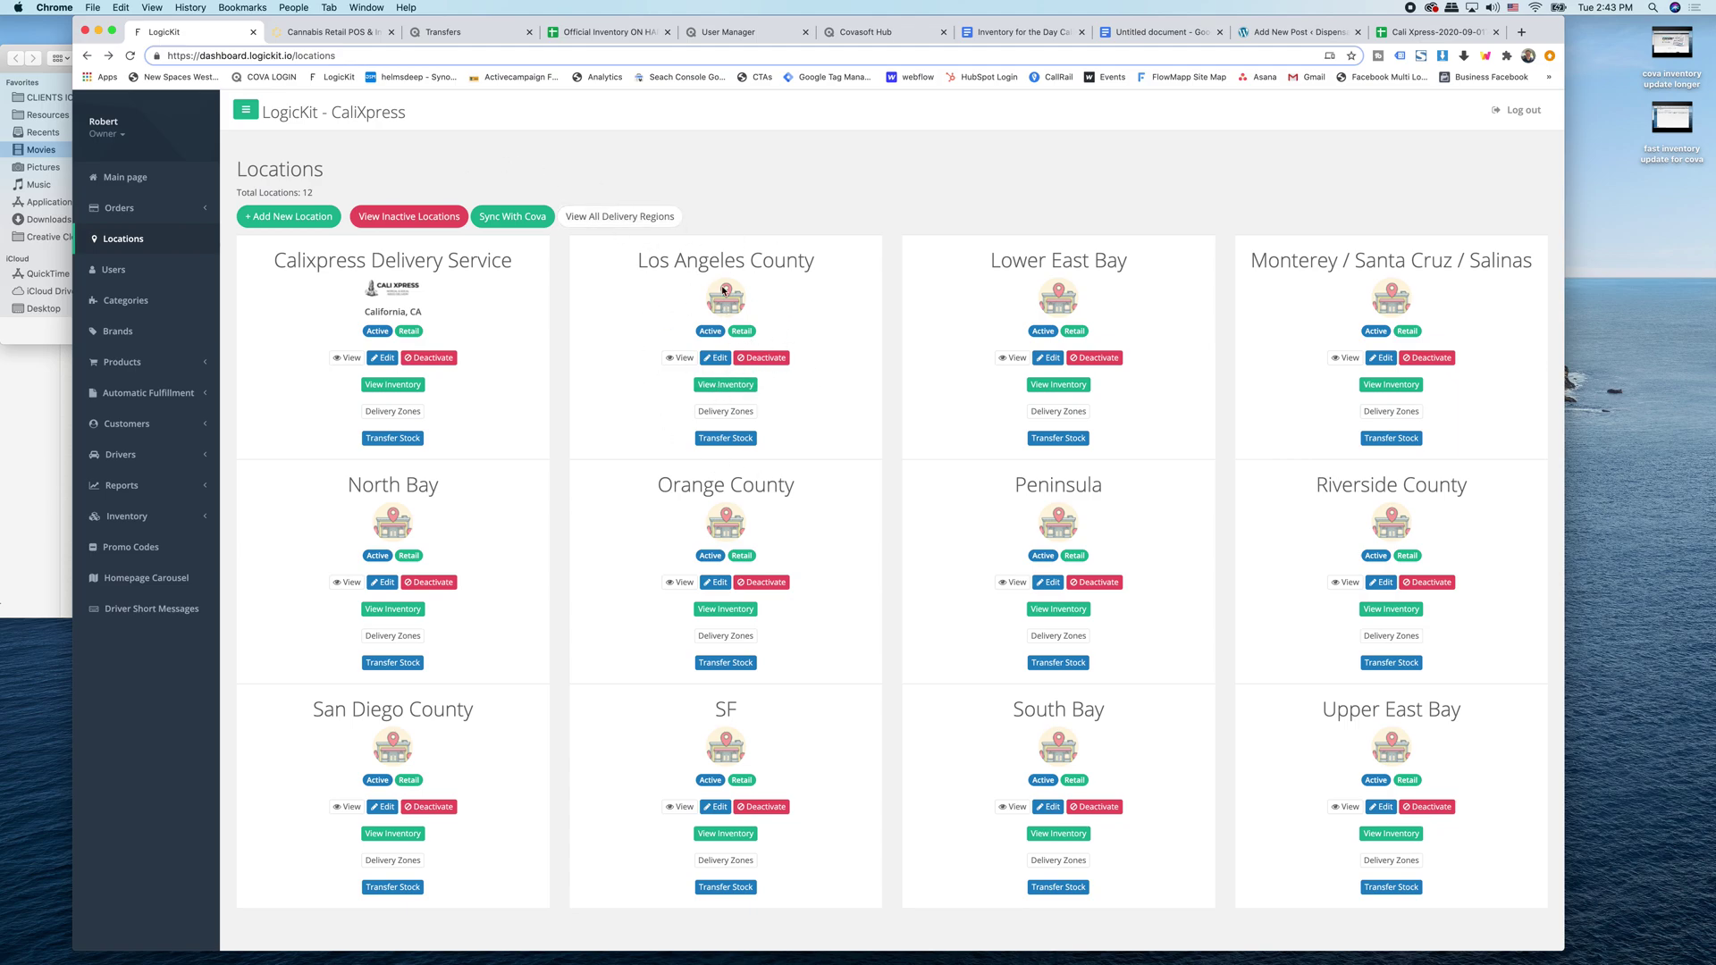
triple_click(677, 261)
click(683, 261)
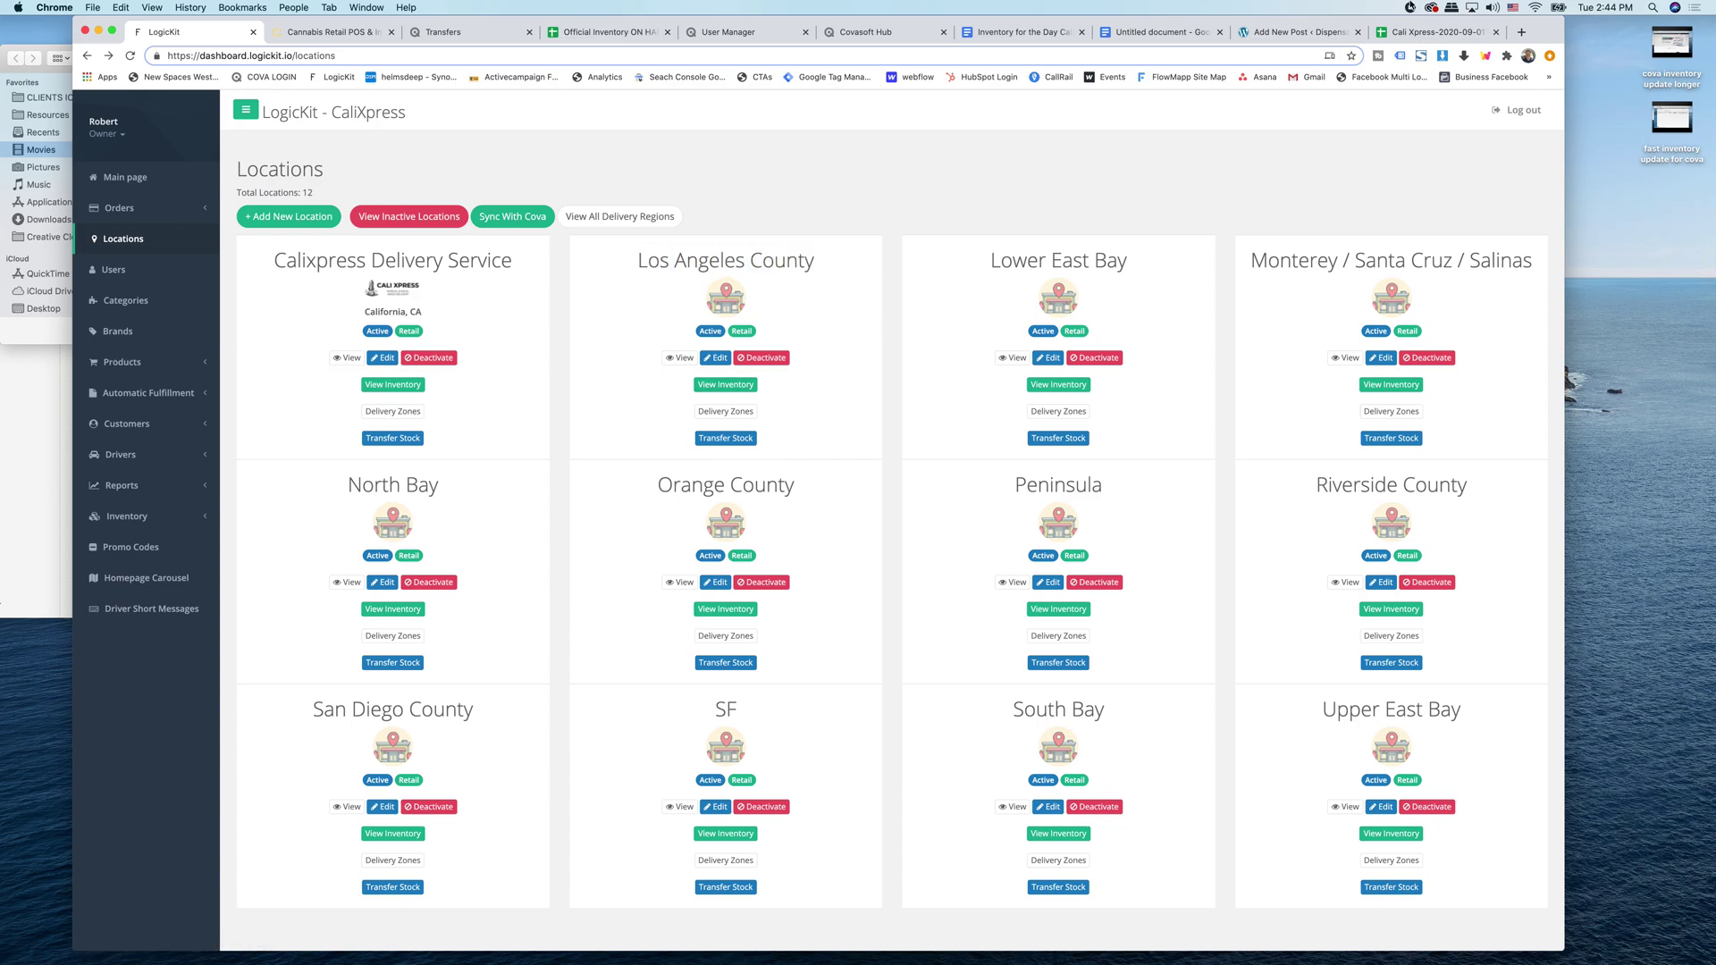